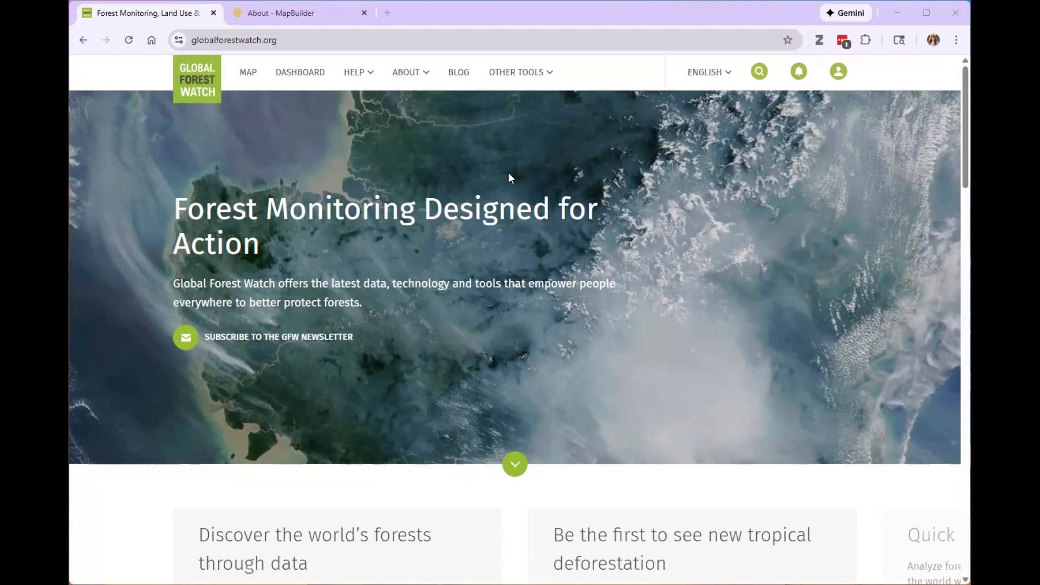
# Open the Global Forest Watch Help Center and look through its getting-started resources for the GFW tools.
pyautogui.click(360, 74)
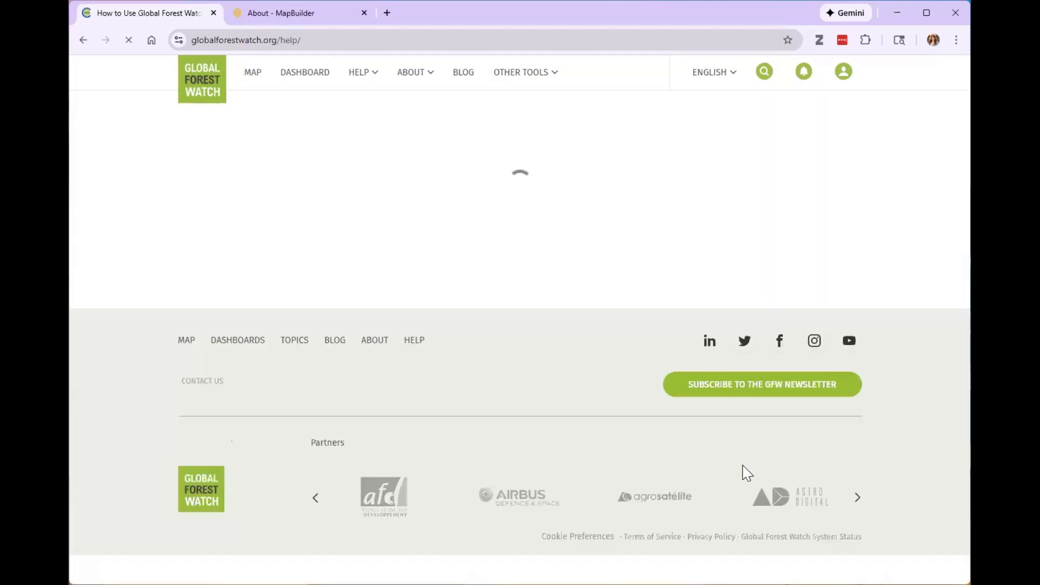
pyautogui.scroll(-1, 542, 390)
pyautogui.scroll(-1, 577, 396)
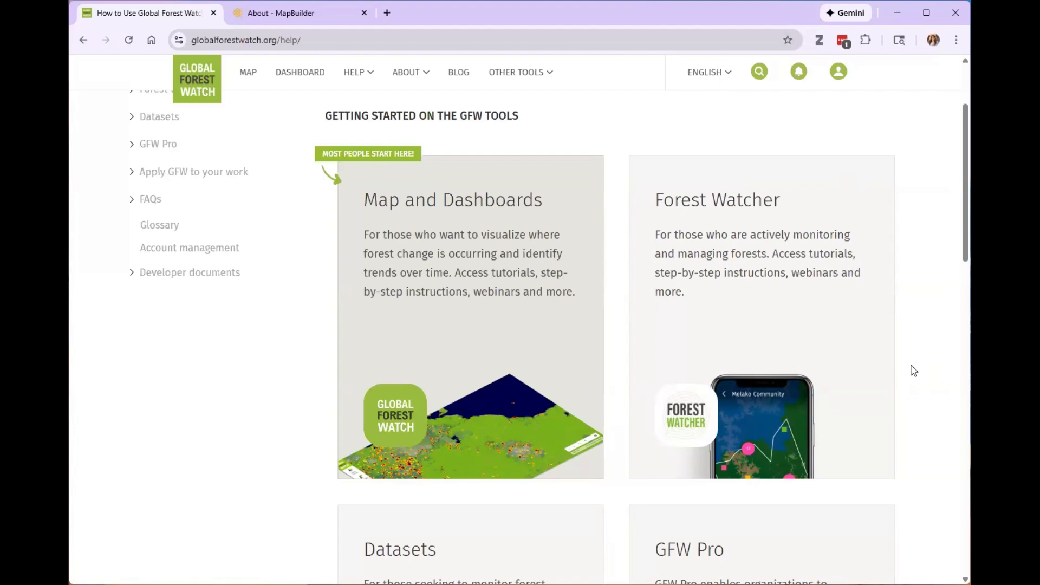
# Switch to the MapBuilder About page and read what MapBuilder is and how it works.
pyautogui.click(291, 18)
pyautogui.scroll(8, 399, 418)
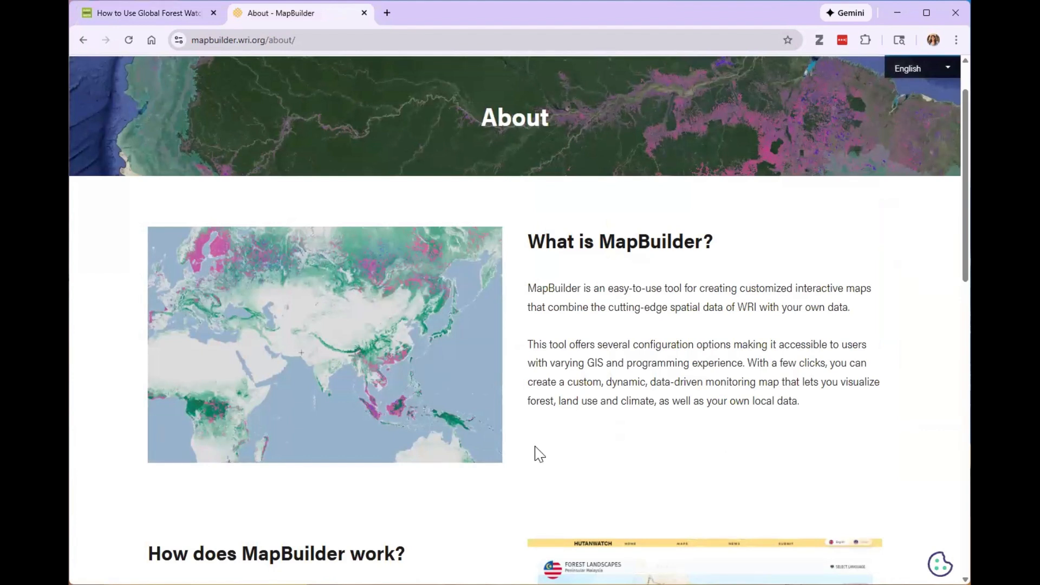
pyautogui.scroll(-5, 520, 450)
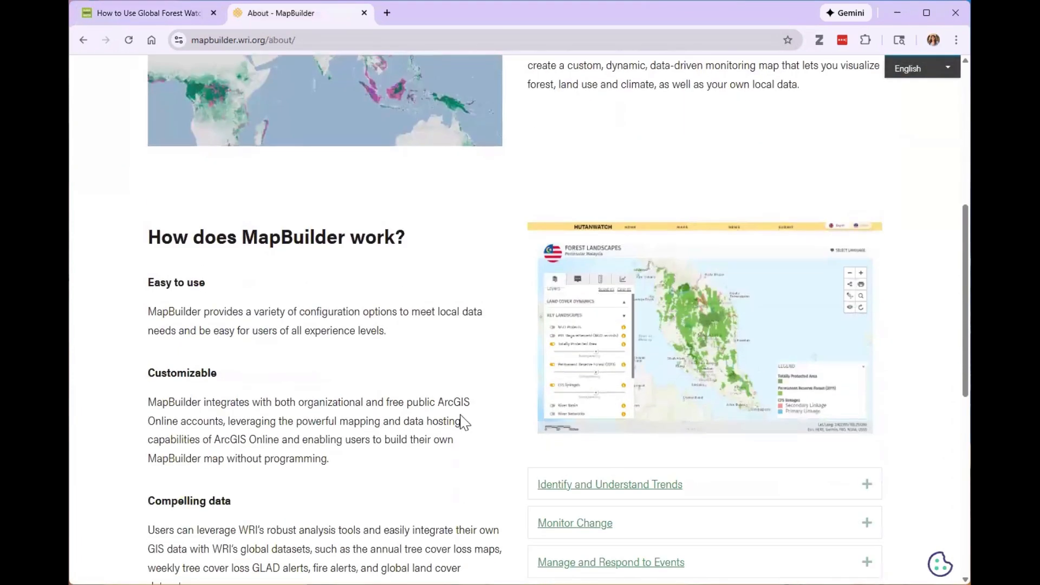
# Return to the Global Forest Watch site and open its interactive map, centred on the Atlantic between South America and Africa.
pyautogui.click(149, 18)
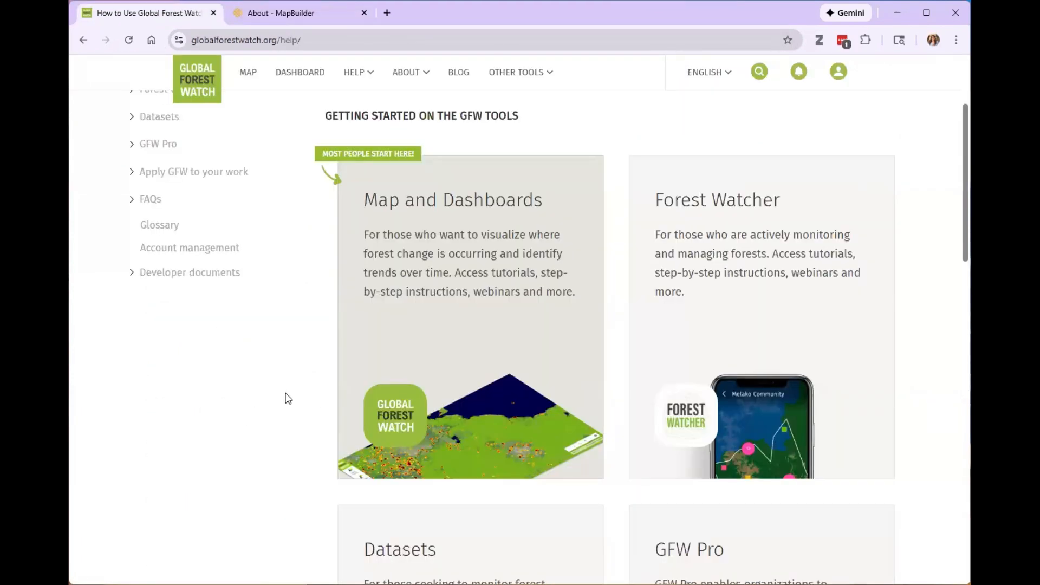
pyautogui.scroll(3, 287, 392)
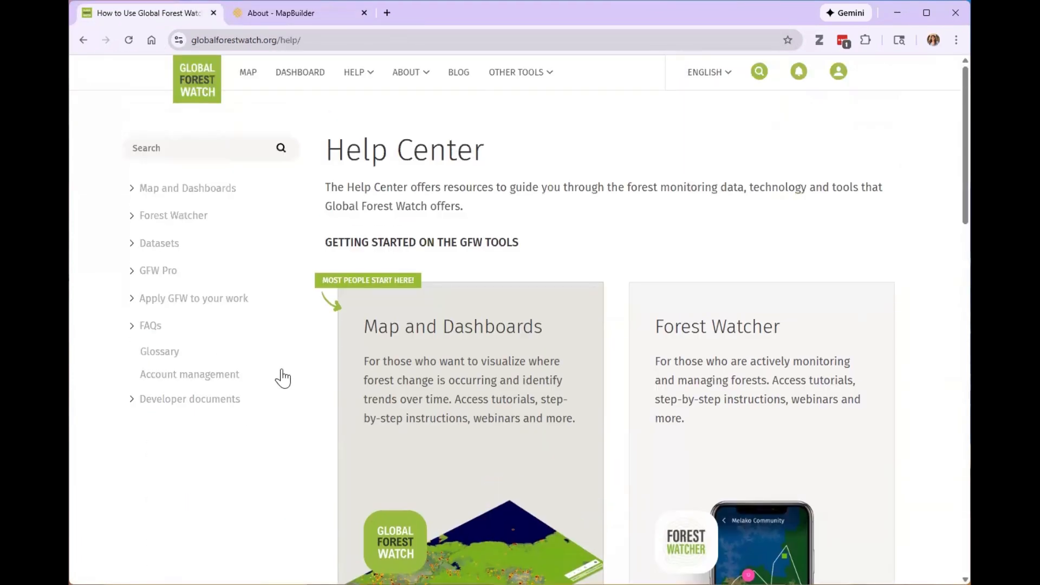
pyautogui.click(249, 74)
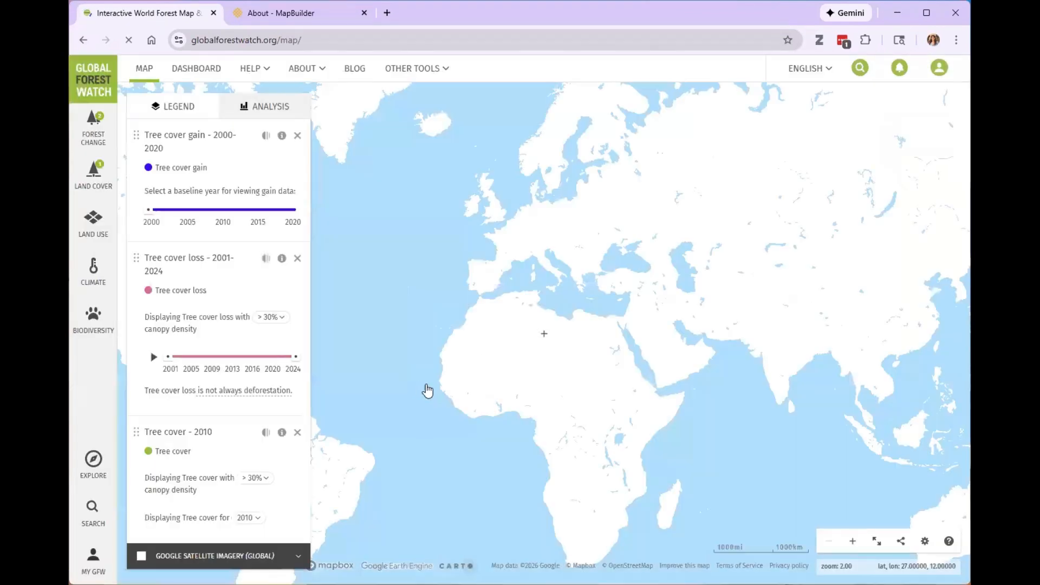
pyautogui.moveTo(388, 352); pyautogui.dragTo(560, 287)
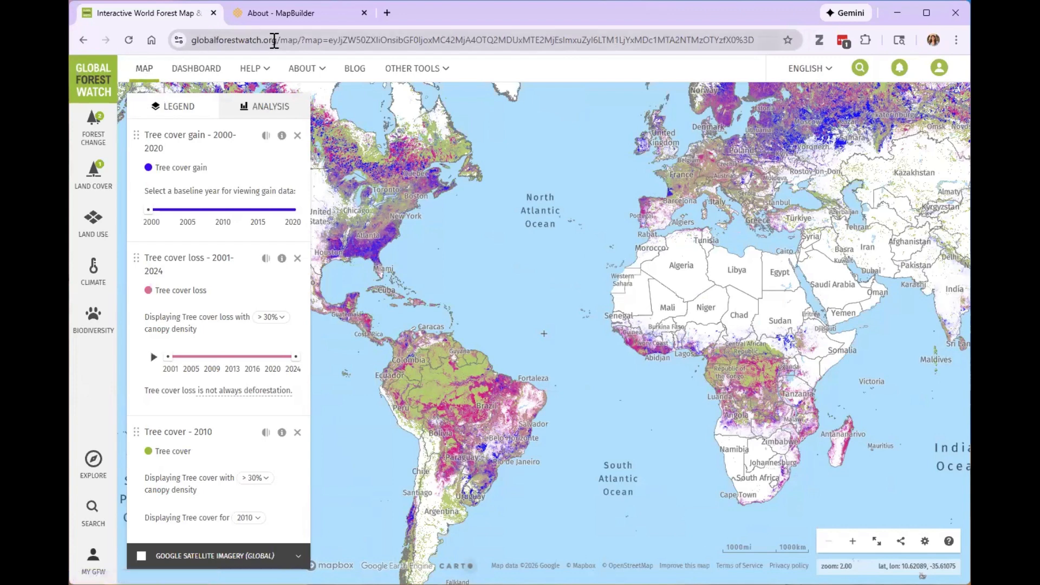
pyautogui.moveTo(558, 373); pyautogui.dragTo(572, 325)
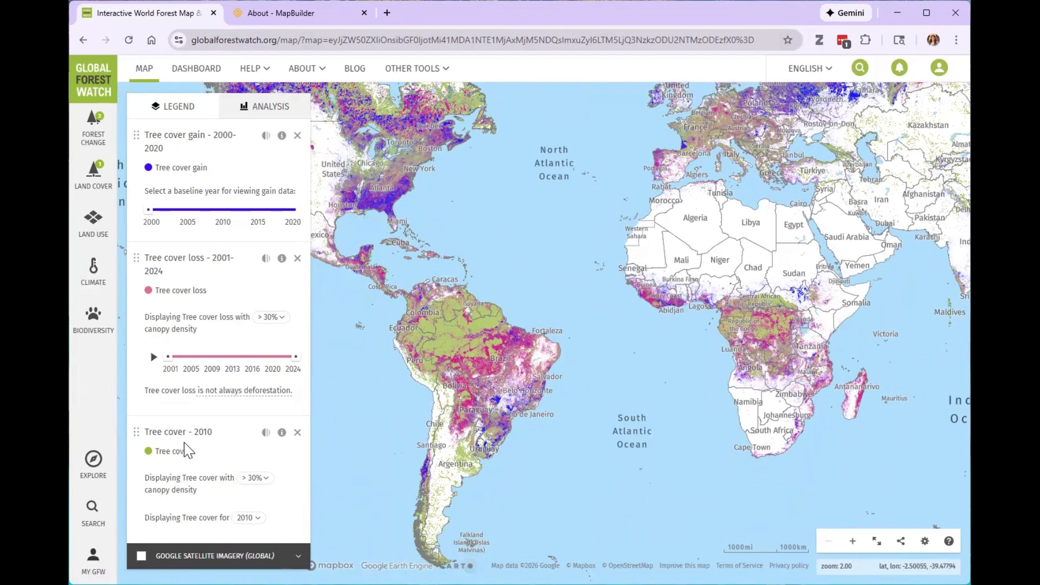
# View the map's search options for locations, datasets and coordinates, and close them again.
pyautogui.moveTo(164, 150); pyautogui.dragTo(214, 135)
pyautogui.click(227, 166)
pyautogui.click(92, 511)
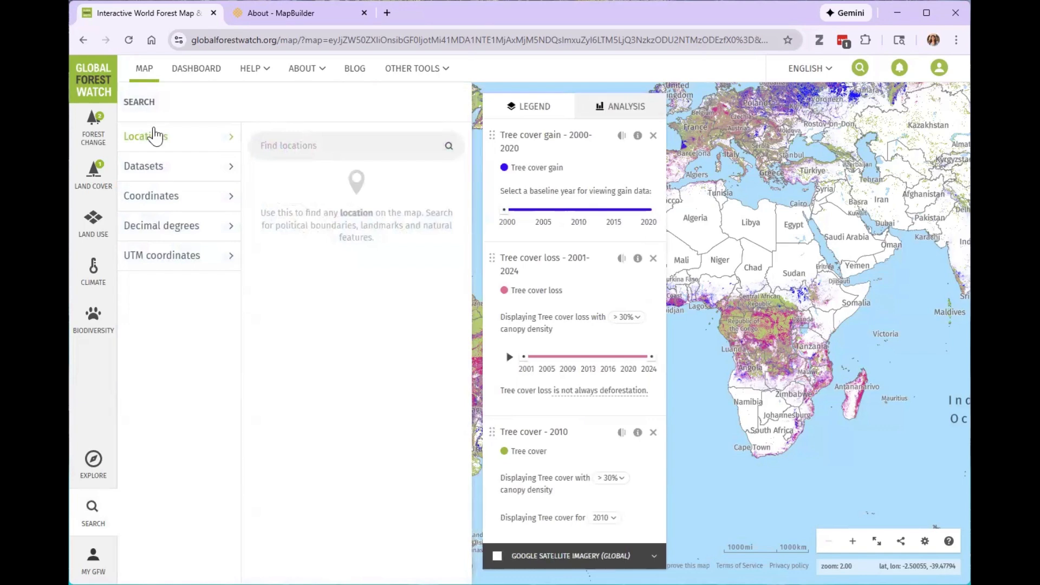
pyautogui.click(93, 512)
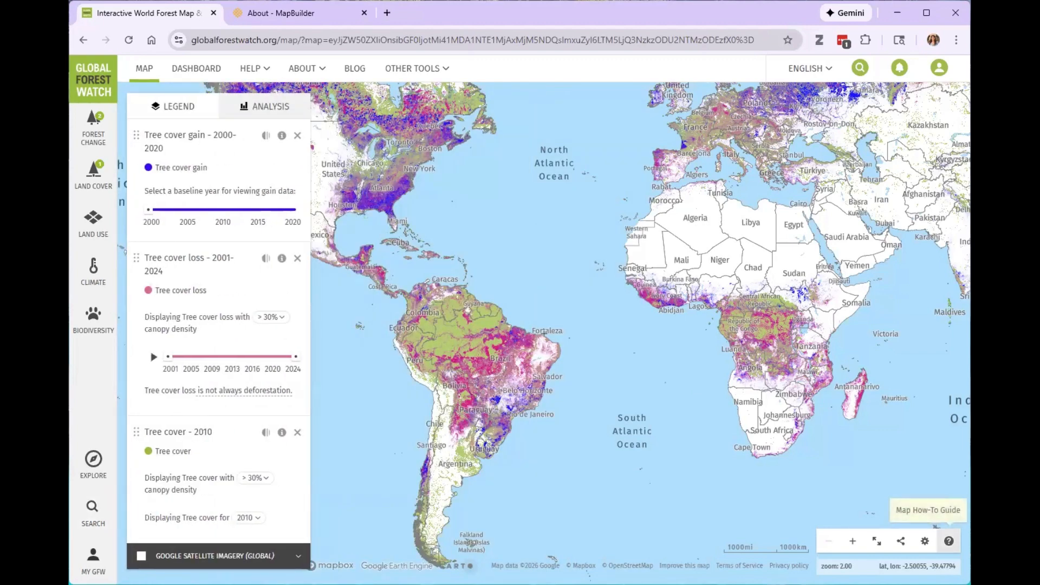
# Open the Map How-To Guide to view its starting options and map tour link, and close it.
pyautogui.click(946, 540)
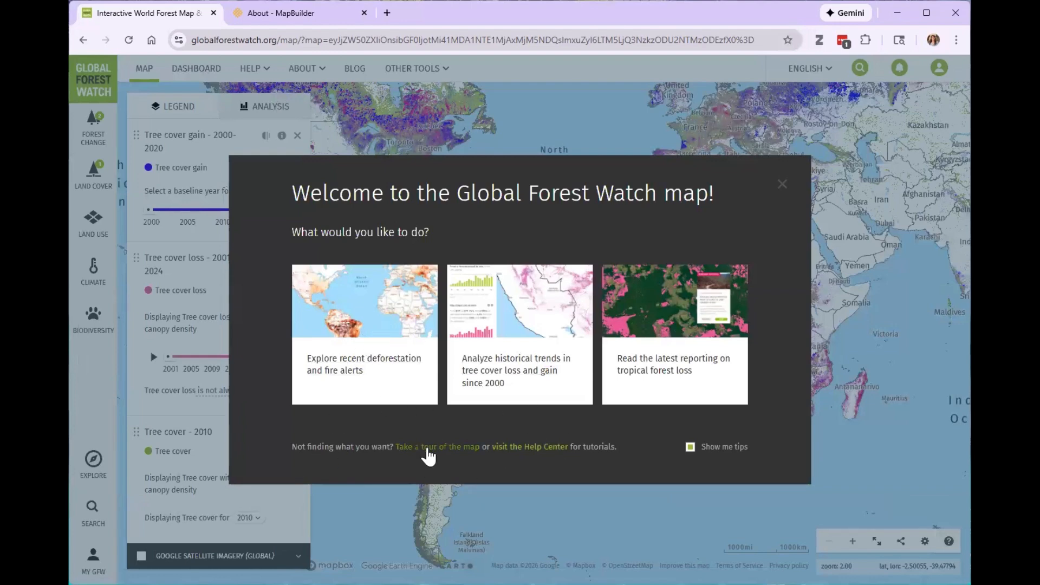
pyautogui.click(782, 191)
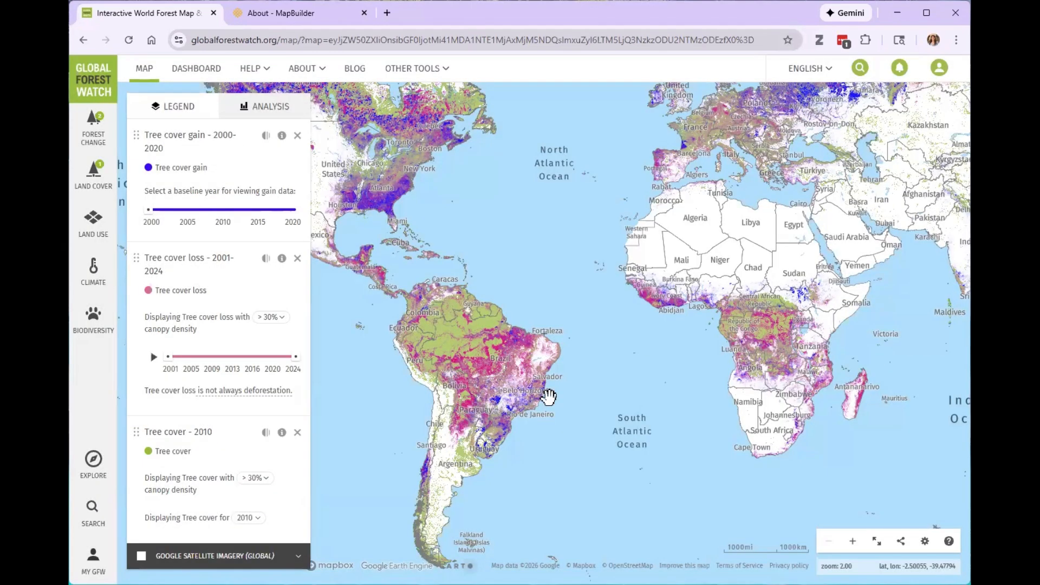
pyautogui.moveTo(394, 383); pyautogui.dragTo(428, 333)
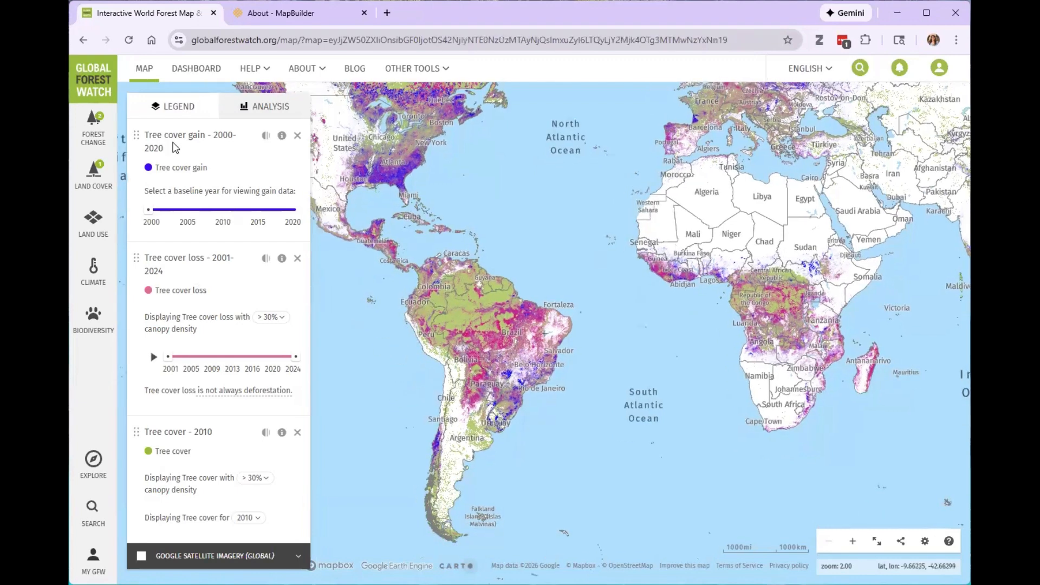
# Read the Tree cover loss layer's dataset information, including source, update frequency, cautions and overview, and close it.
pyautogui.click(282, 259)
pyautogui.scroll(-1, 648, 237)
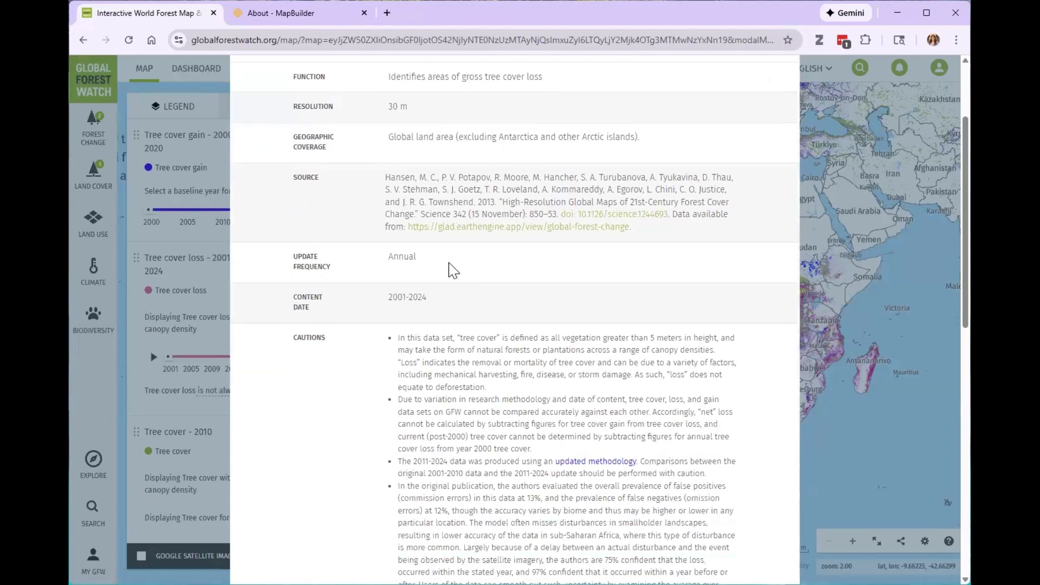
pyautogui.scroll(-3, 431, 250)
pyautogui.scroll(-6, 538, 339)
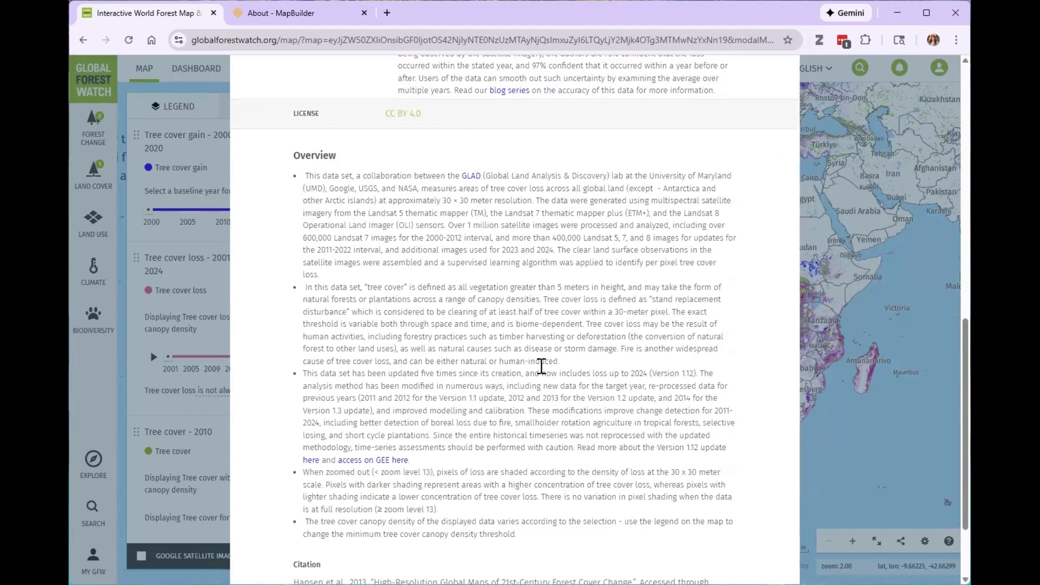
pyautogui.scroll(-2, 544, 367)
pyautogui.scroll(9, 650, 374)
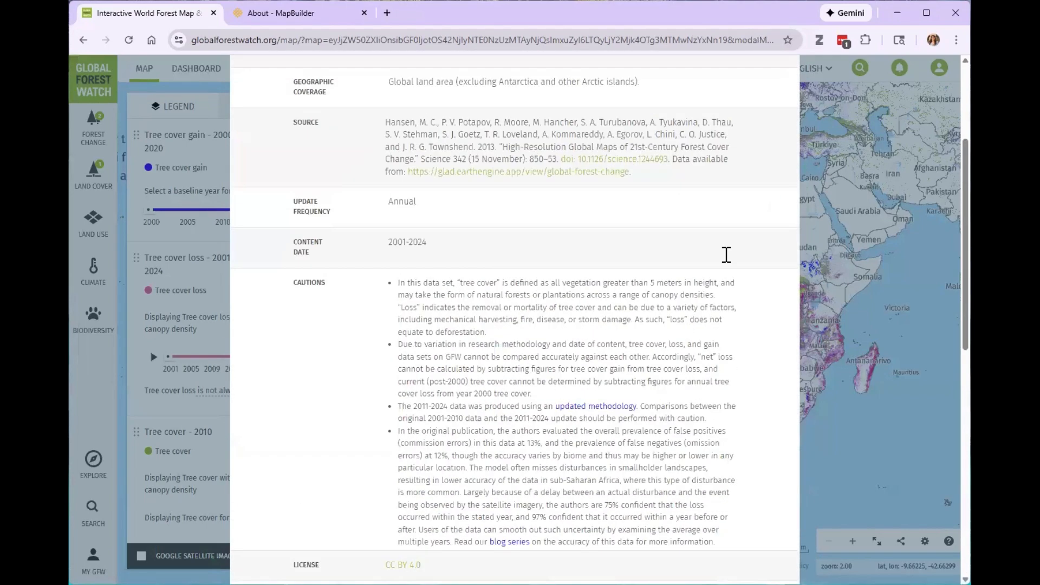
pyautogui.scroll(2, 726, 254)
pyautogui.click(772, 67)
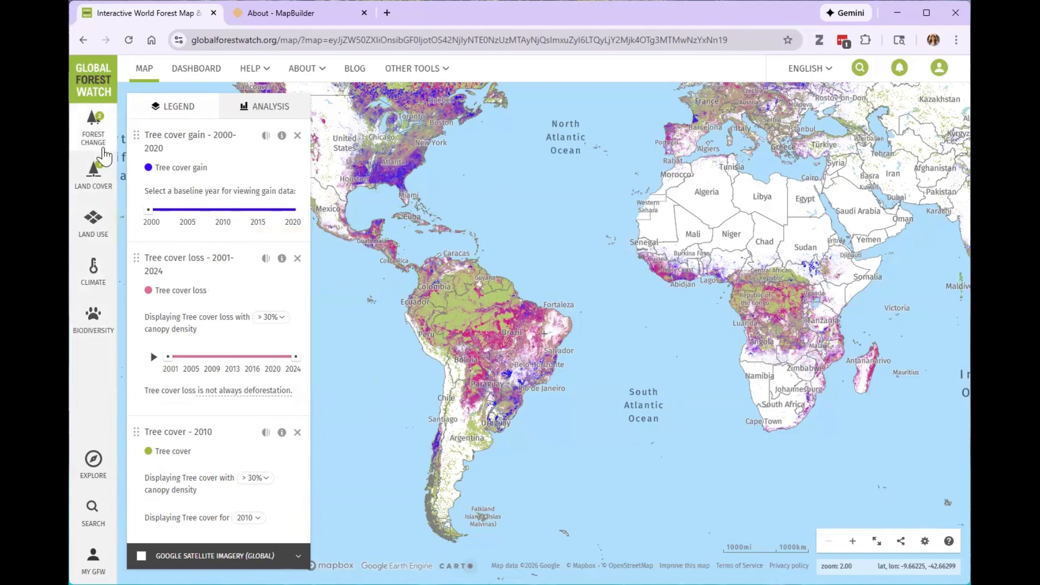
# Examine the available Forest Change datasets for disturbance alerts, fires and tree cover change, and close the list.
pyautogui.click(103, 136)
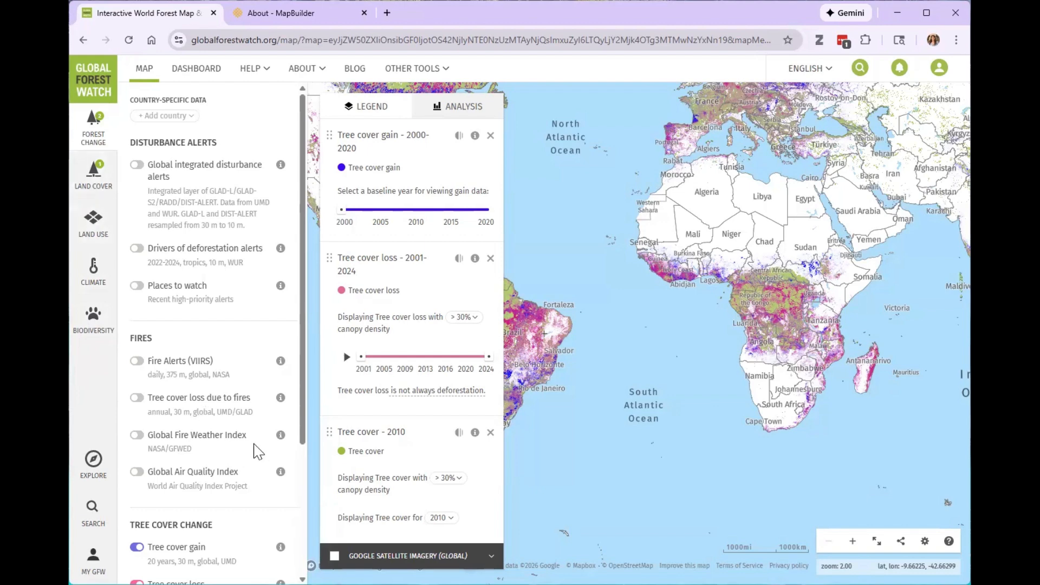
pyautogui.click(88, 130)
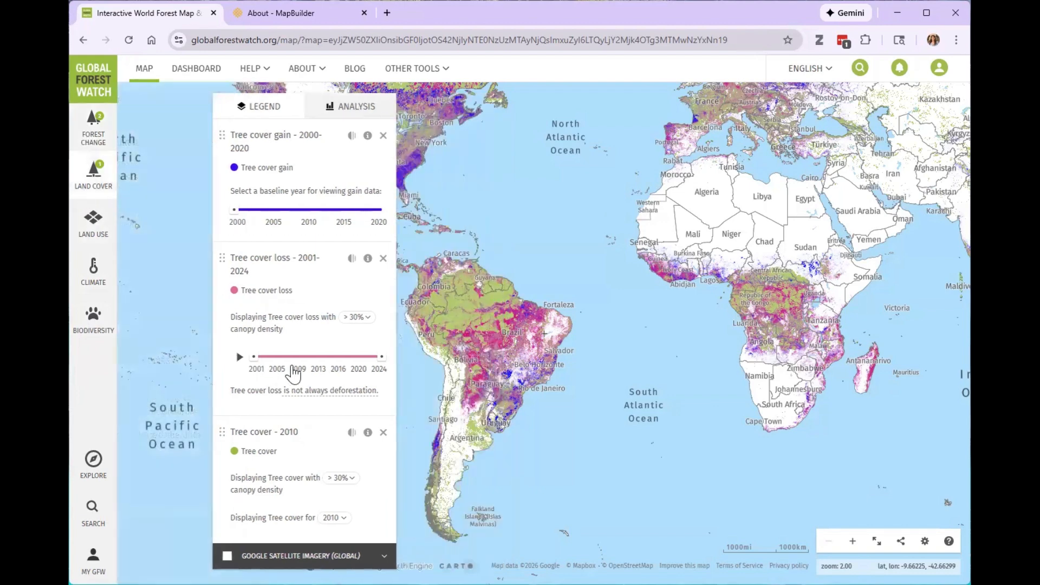
pyautogui.moveTo(432, 391); pyautogui.dragTo(453, 378)
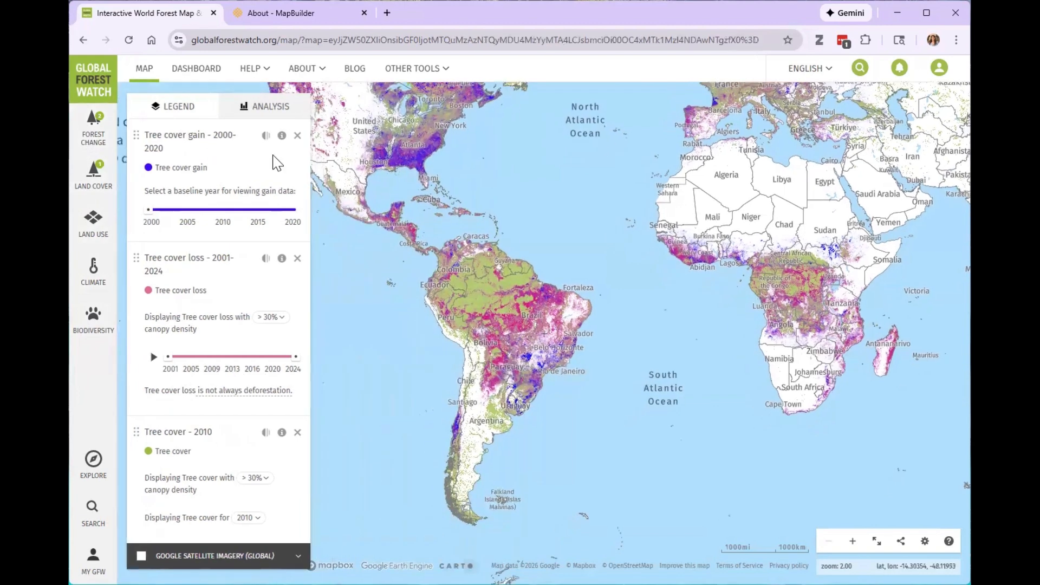
# Remove the Tree cover gain and Tree cover 2010 layers from the map, keeping only Tree cover loss.
pyautogui.click(297, 136)
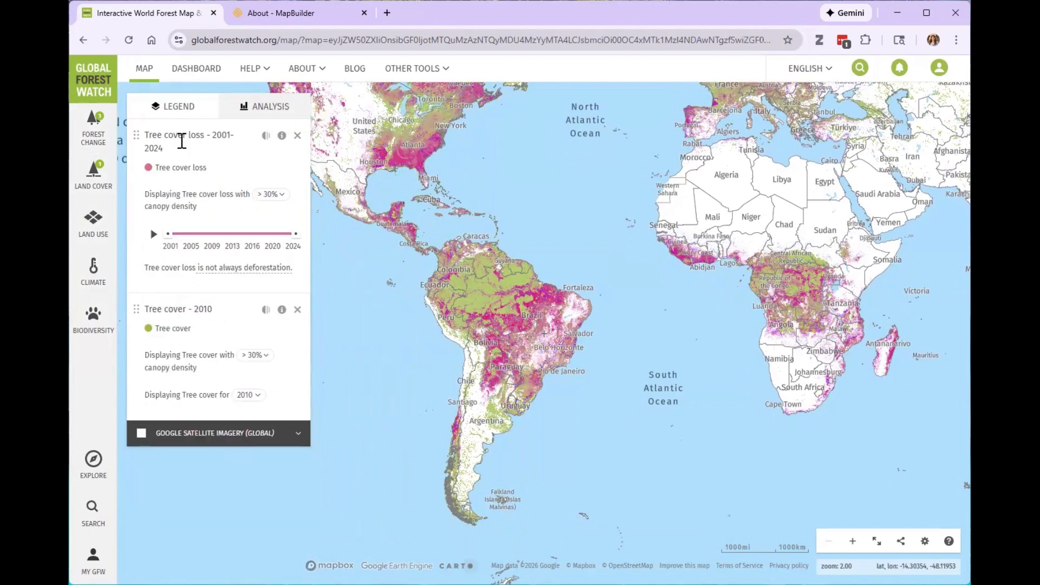
pyautogui.click(297, 310)
pyautogui.moveTo(583, 430); pyautogui.dragTo(566, 431)
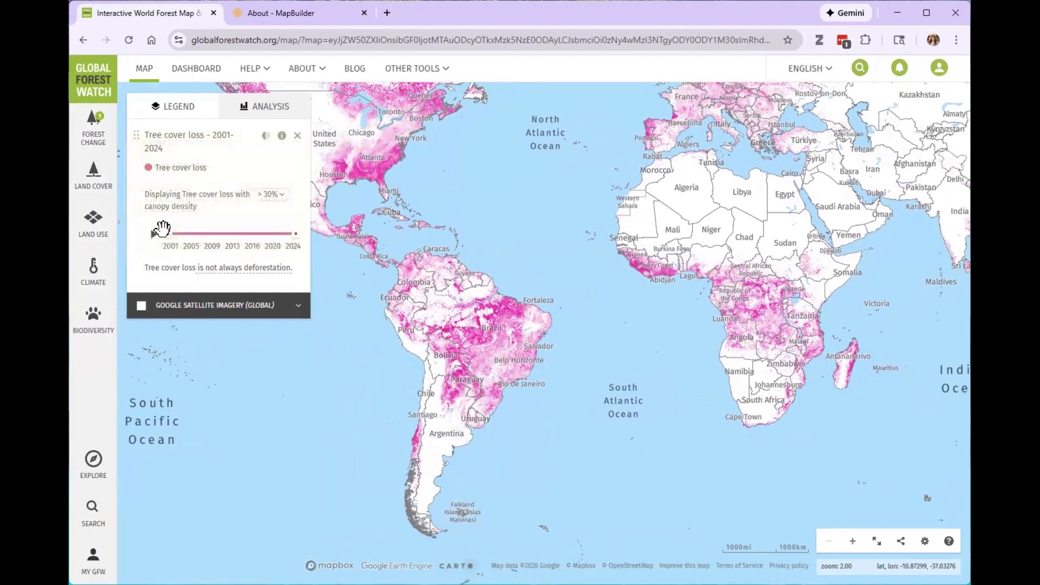
# Move the start of the Tree cover loss timeline to about 2010 and play the timeline animation.
pyautogui.moveTo(165, 234); pyautogui.dragTo(218, 235)
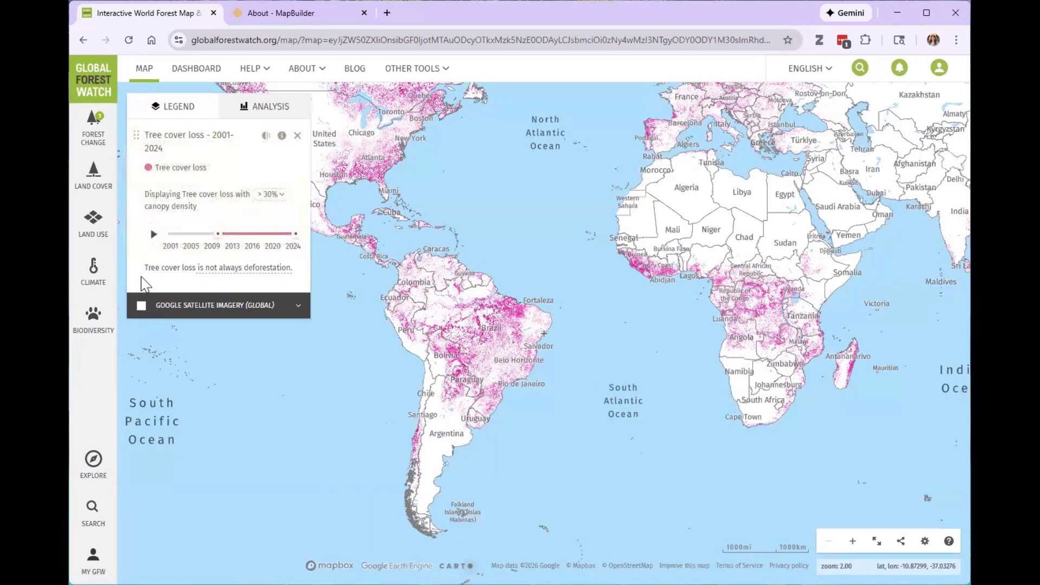
pyautogui.click(154, 235)
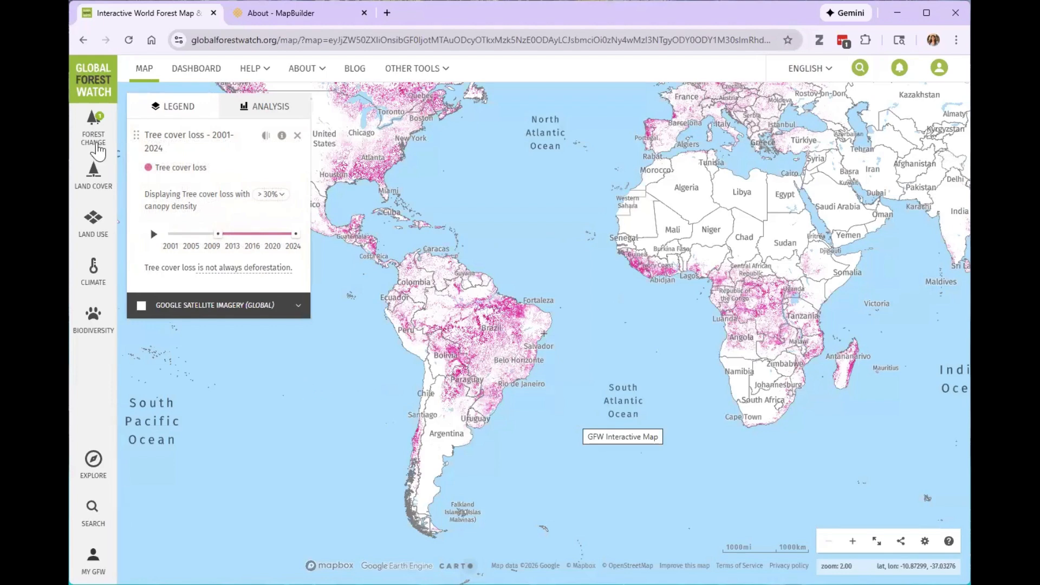
# Add the Global integrated disturbance alerts layer from the Forest Change datasets and show the Americas on the map.
pyautogui.click(93, 126)
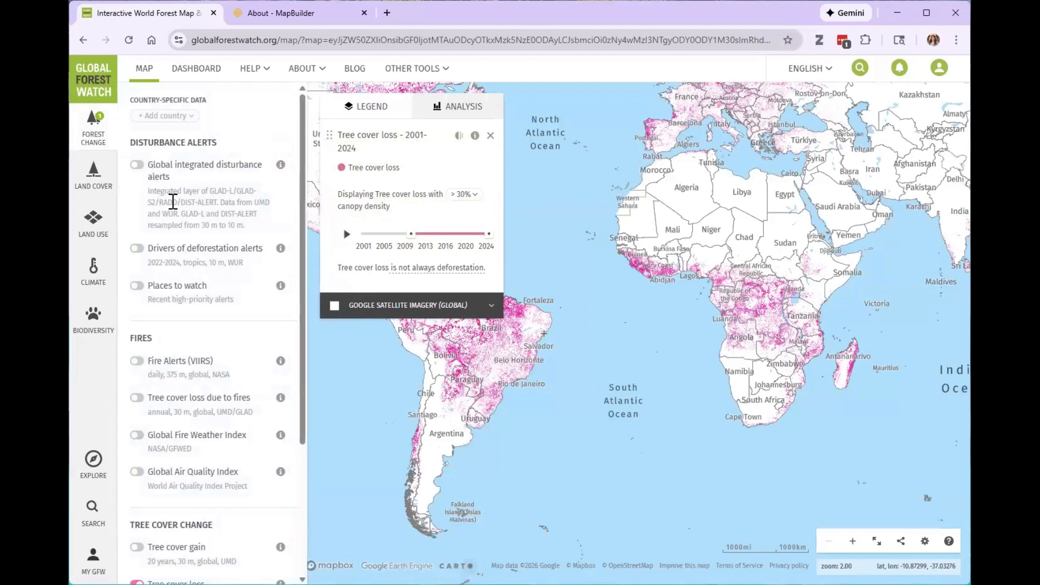
pyautogui.click(137, 164)
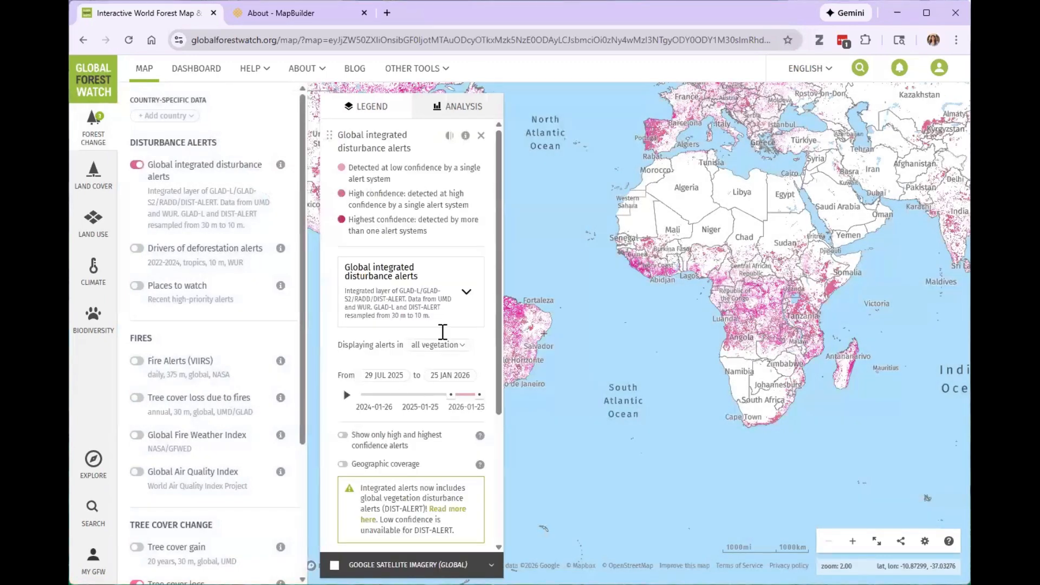
pyautogui.scroll(-4, 459, 465)
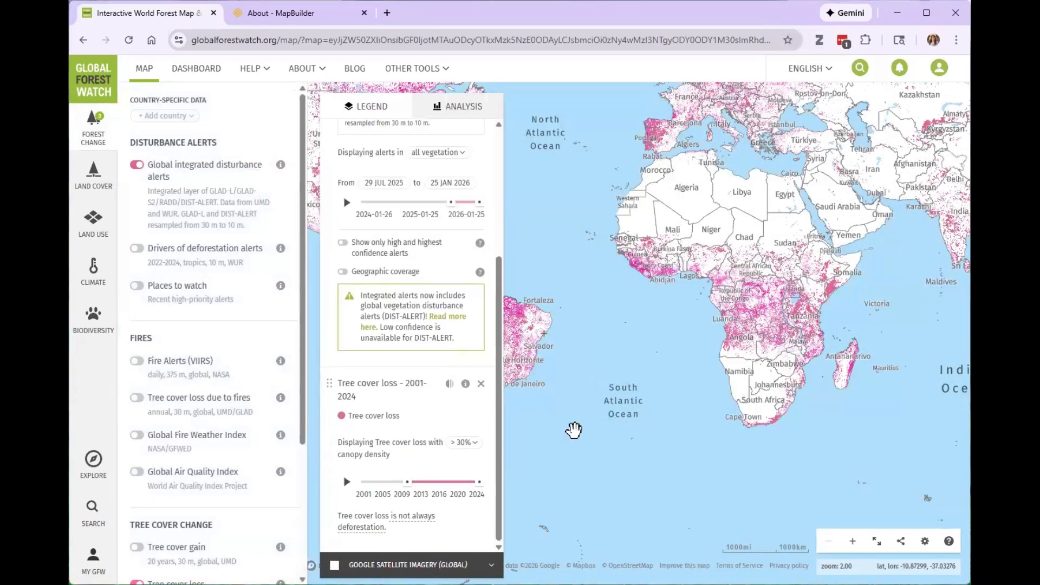
pyautogui.moveTo(666, 399); pyautogui.dragTo(771, 395)
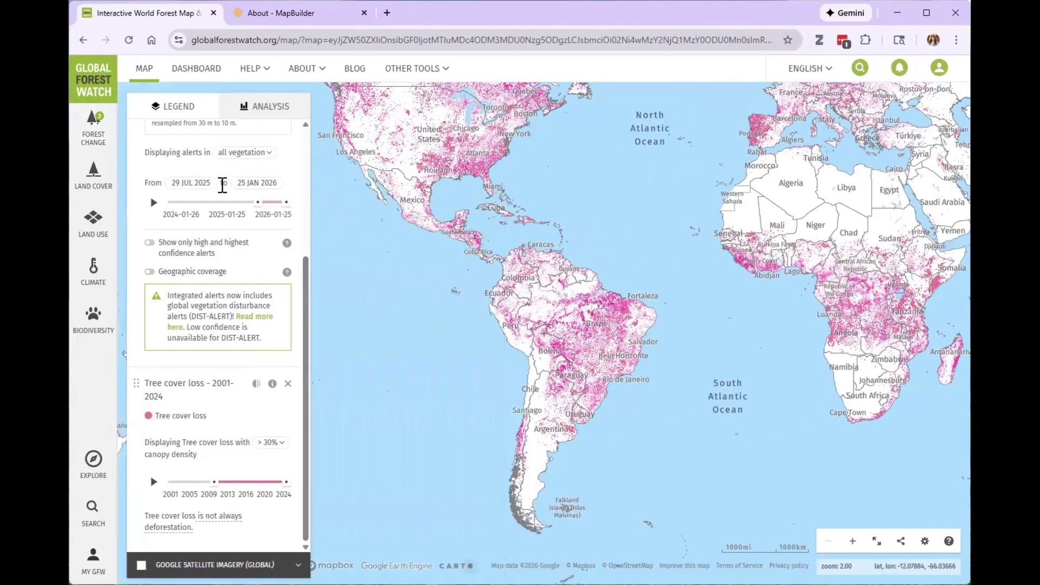
# Check the update frequency in the Tree cover loss dataset information and close it.
pyautogui.scroll(4, 222, 184)
pyautogui.scroll(-4, 221, 233)
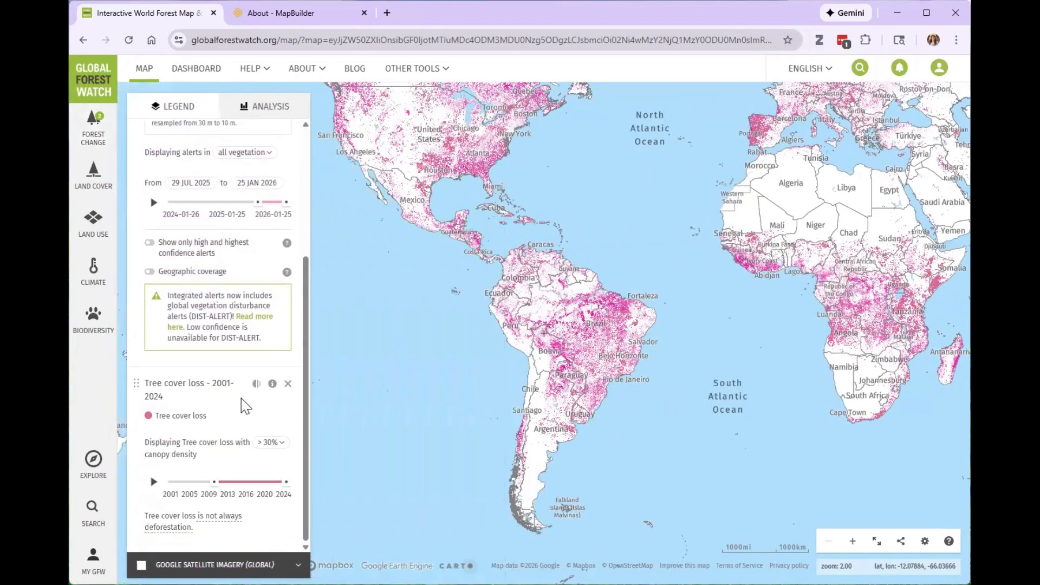
pyautogui.click(273, 384)
pyautogui.tripleClick(352, 389)
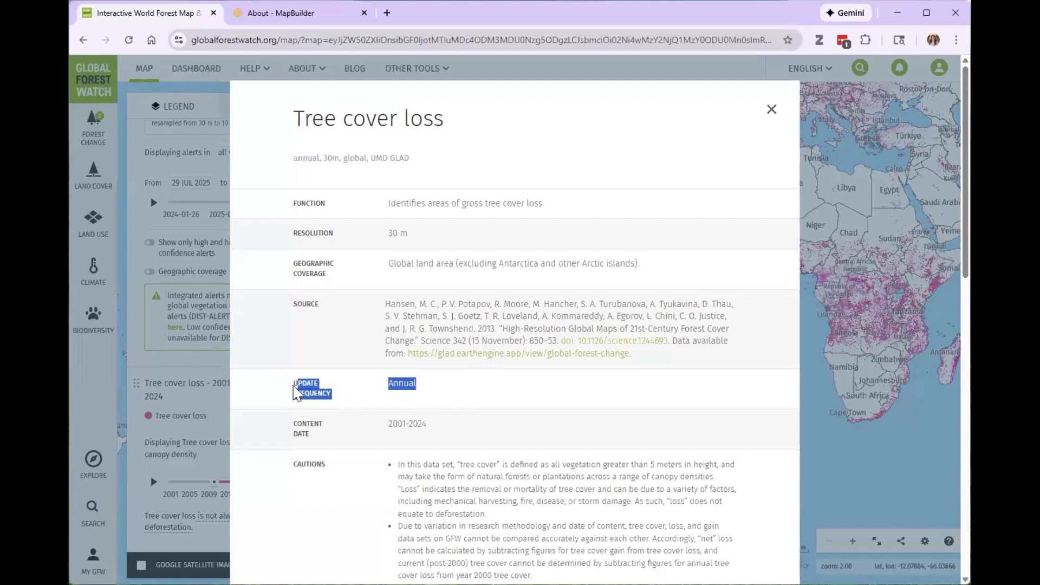
pyautogui.click(448, 395)
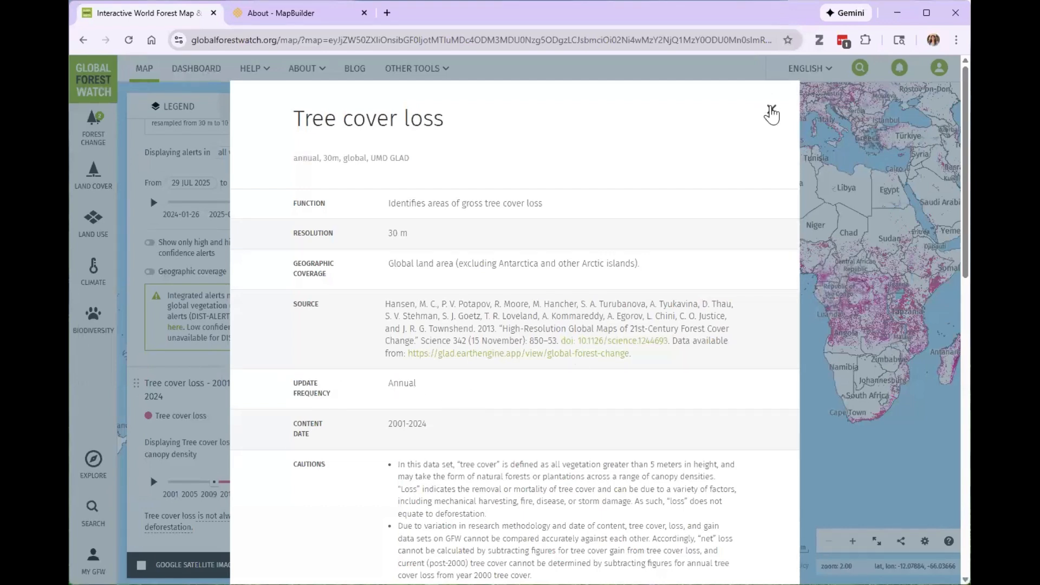
pyautogui.click(210, 203)
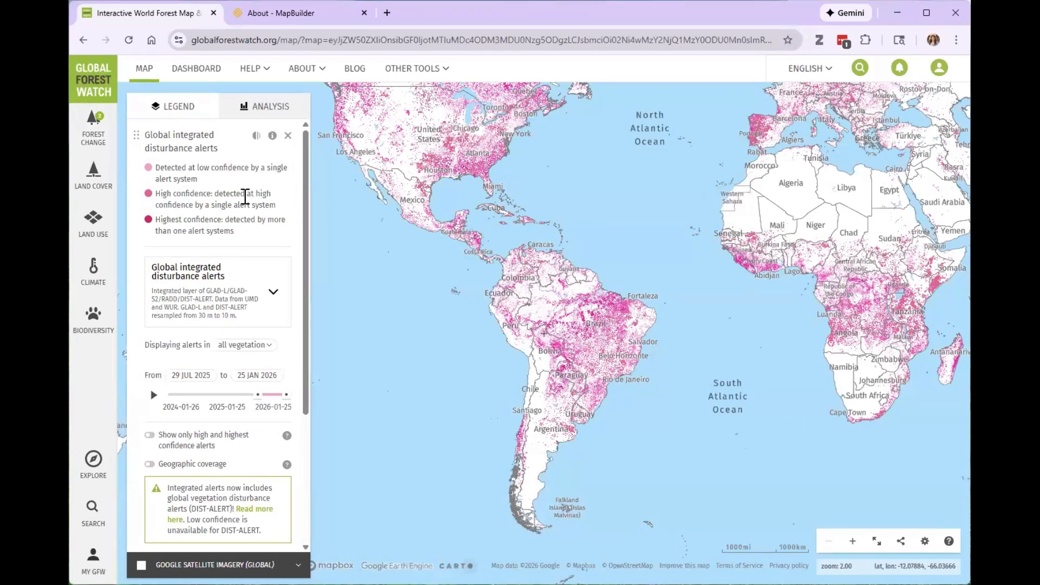
# Expand the alert system choices of the Global integrated disturbance alerts layer and view the individual alert types.
pyautogui.click(255, 305)
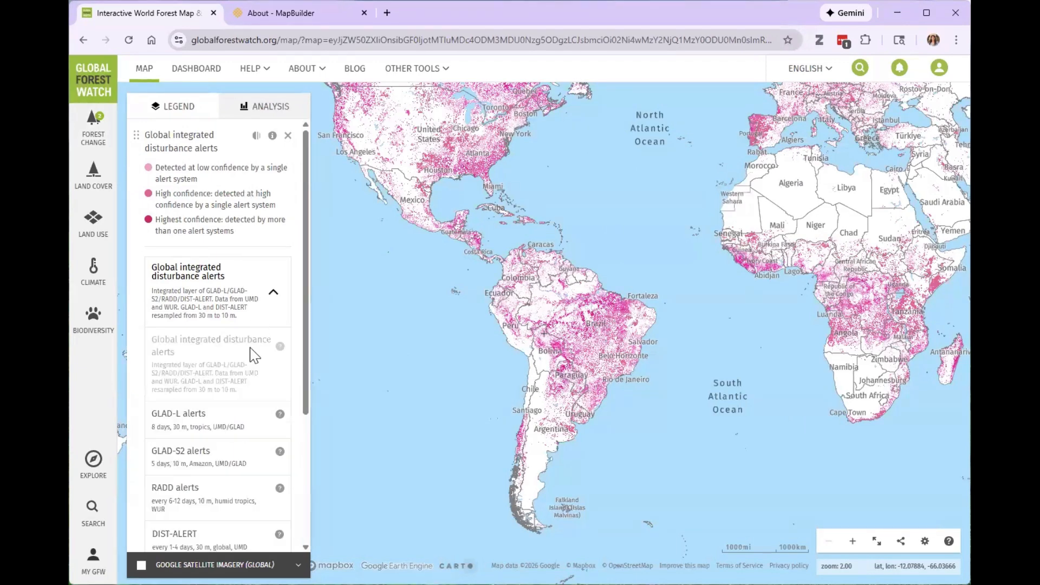
pyautogui.scroll(-1, 170, 368)
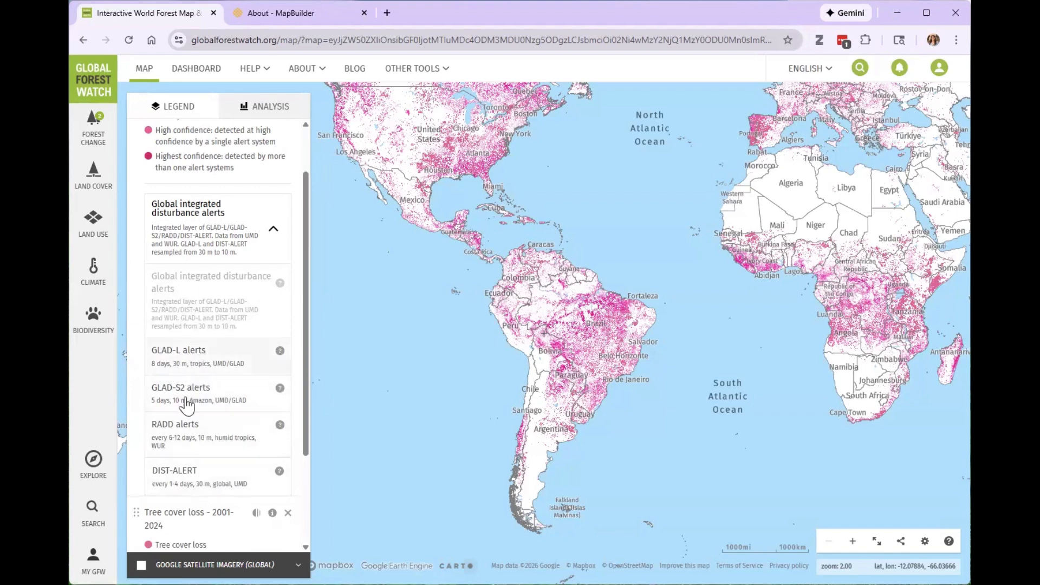
# Remove the Tree cover loss layer from the map legend and collapse the alert system choices of the Global integrated disturbance alerts.
pyautogui.scroll(-1, 249, 337)
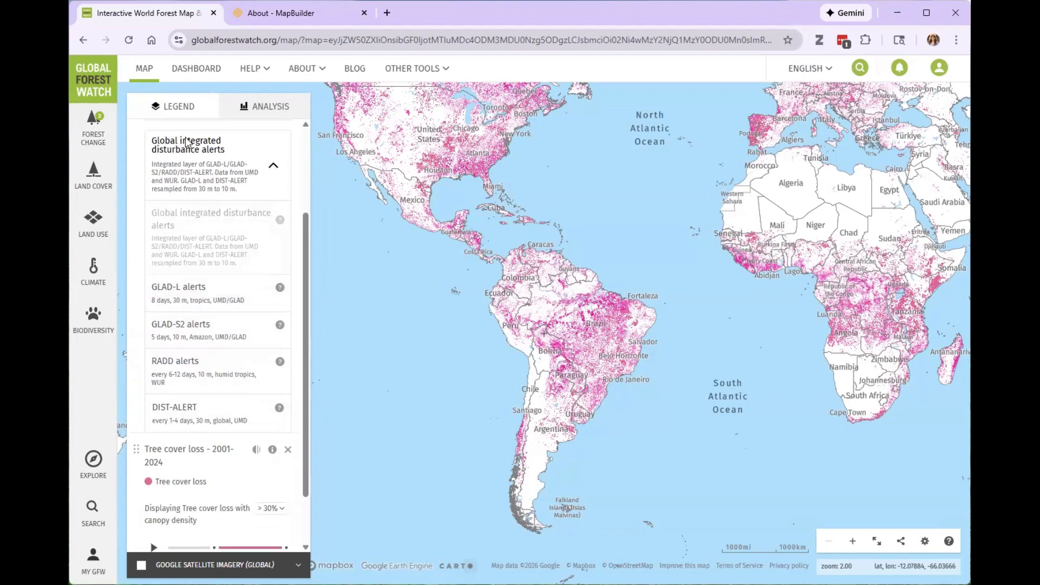
pyautogui.scroll(3, 236, 222)
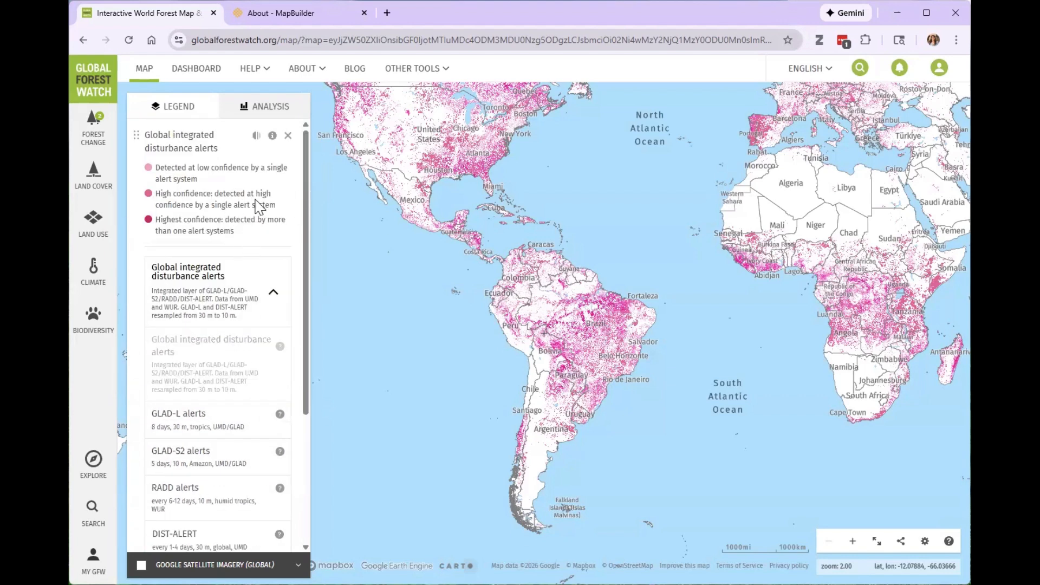
pyautogui.scroll(-4, 233, 445)
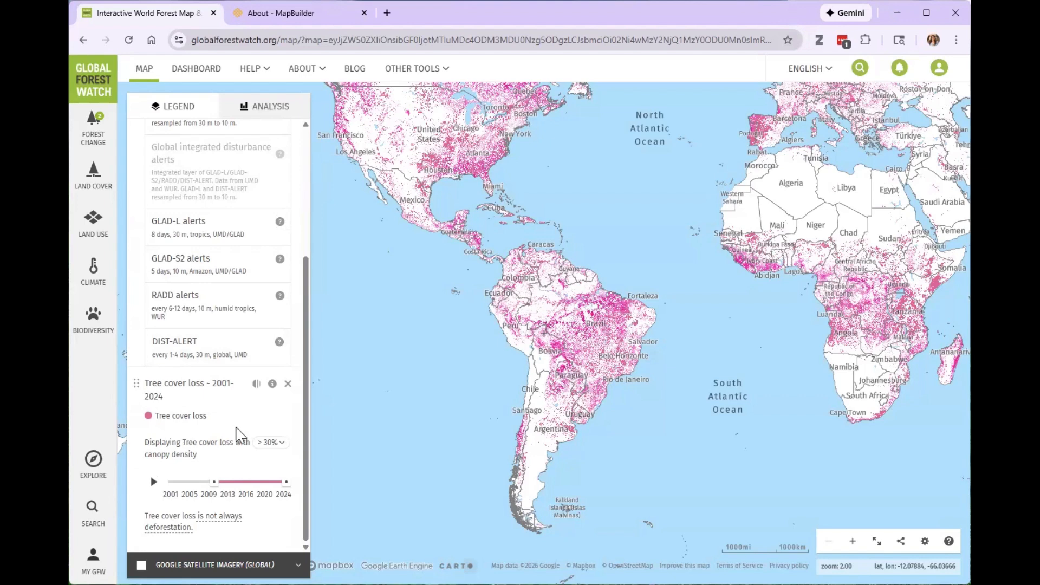
pyautogui.click(287, 384)
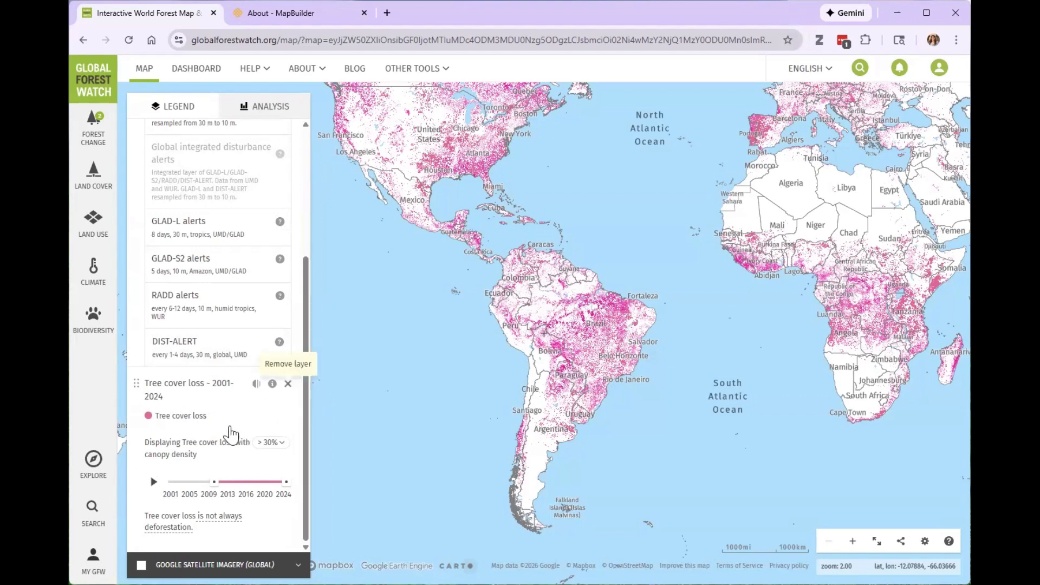
pyautogui.click(259, 297)
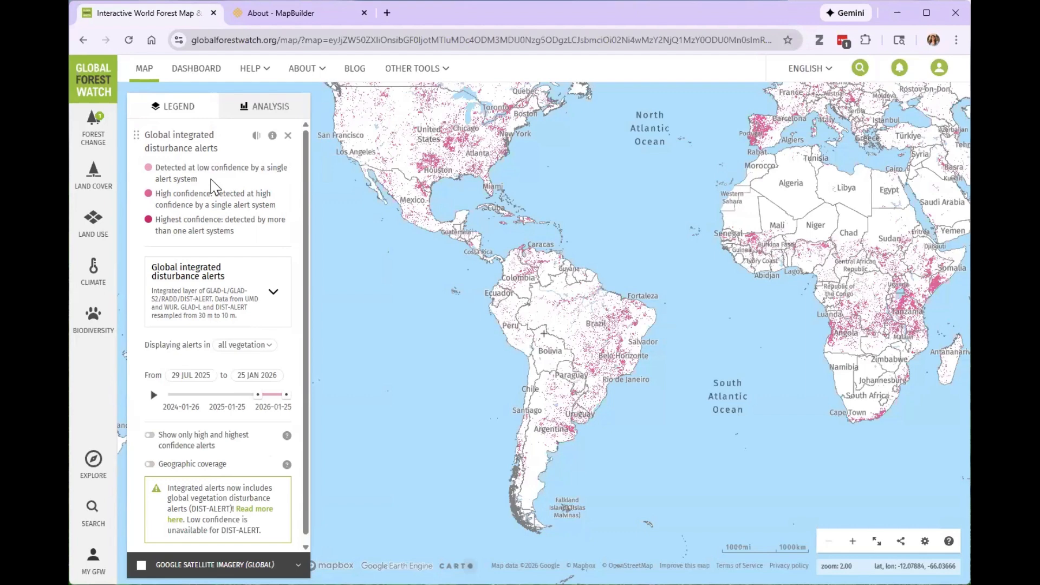
# Review the alert system choices of the Global integrated disturbance alerts layer and the confidence levels in its legend.
pyautogui.click(271, 307)
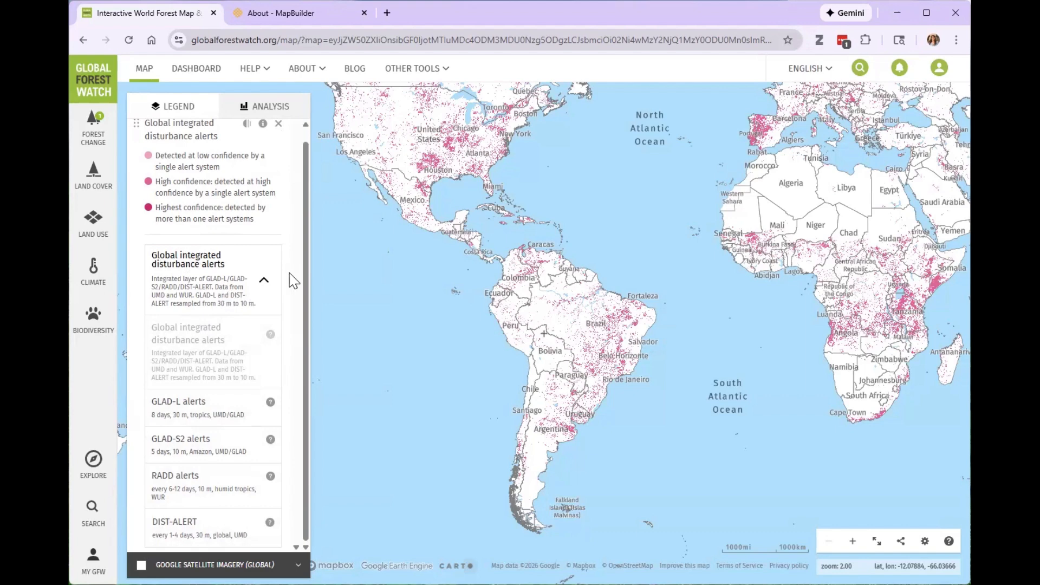
pyautogui.moveTo(882, 244); pyautogui.dragTo(856, 274)
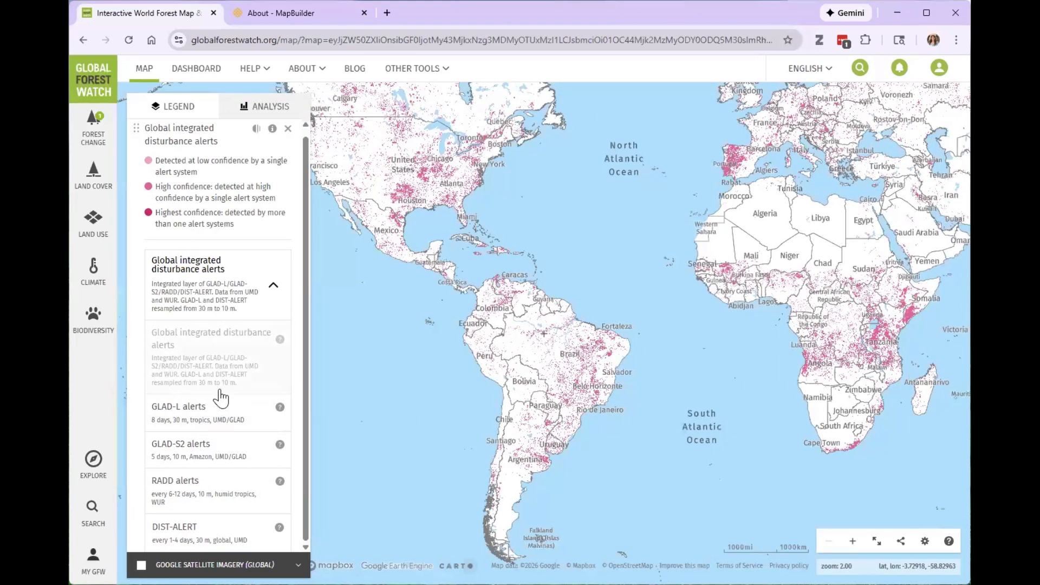
pyautogui.click(259, 298)
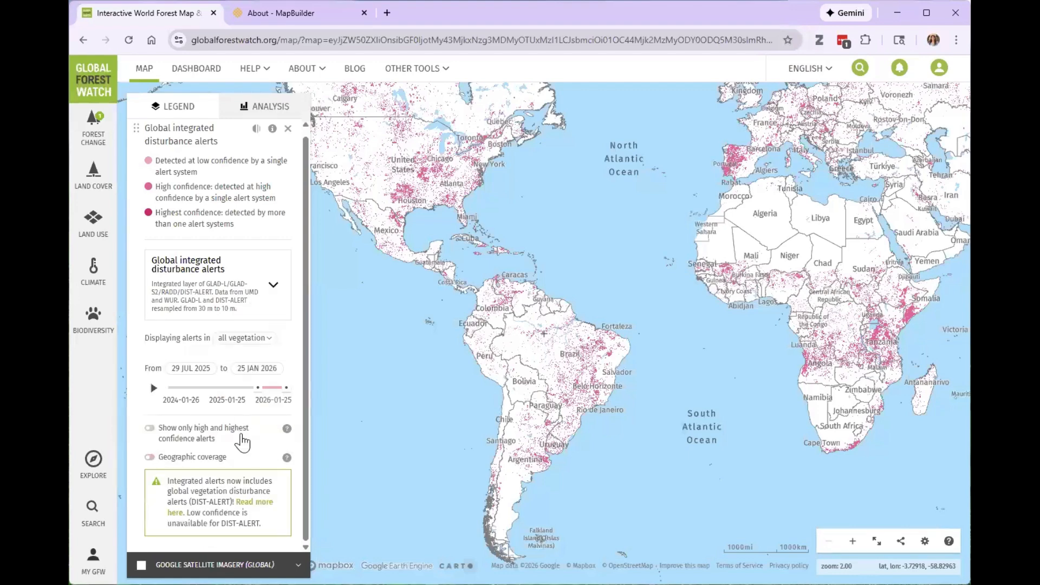
pyautogui.scroll(1, 179, 217)
pyautogui.moveTo(235, 231); pyautogui.dragTo(152, 172)
pyautogui.click(171, 203)
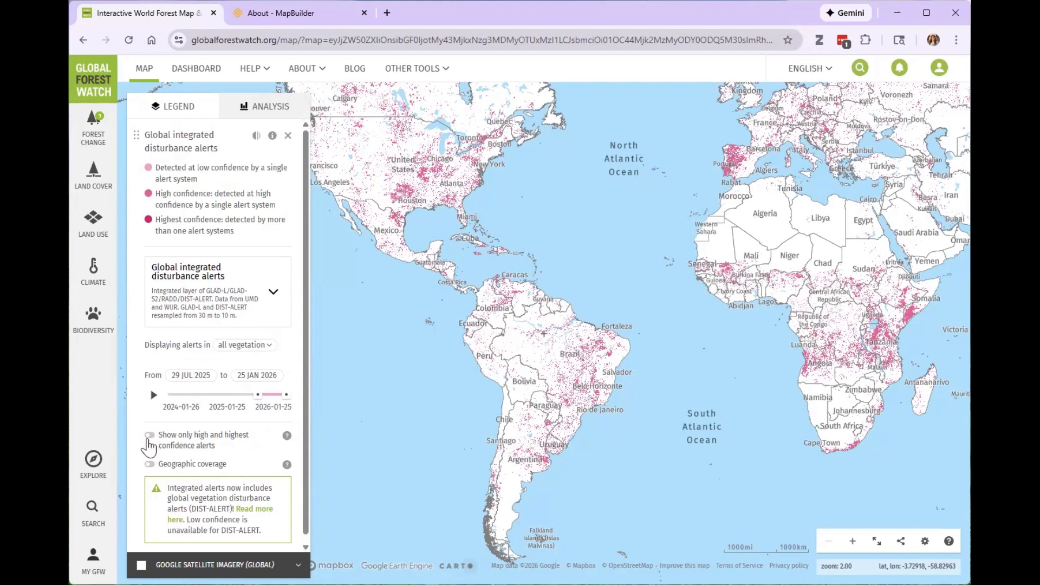
pyautogui.scroll(-1, 239, 467)
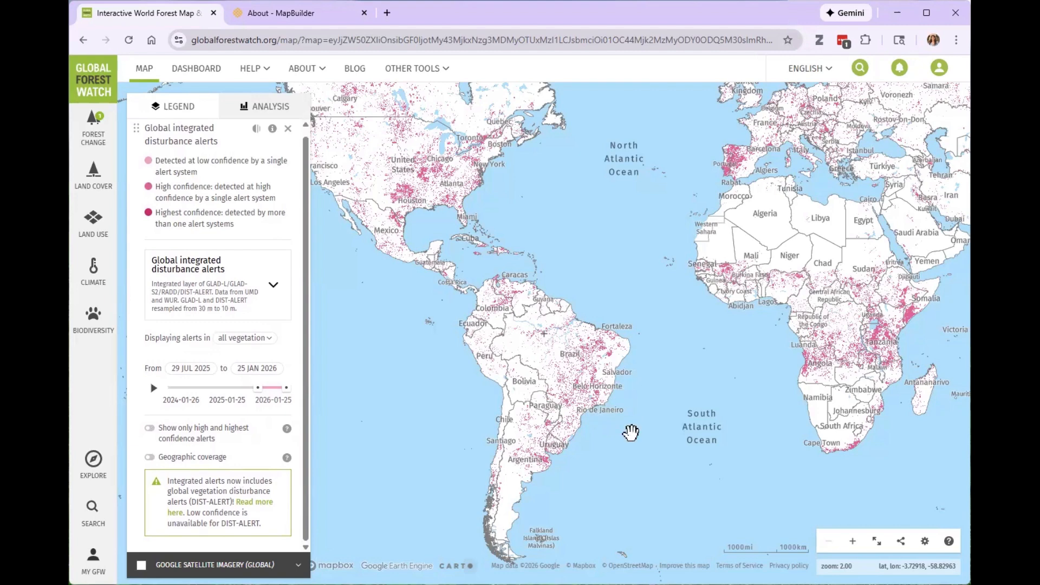
# Zoom the map in on northeastern Brazil to examine the distribution of disturbance alerts.
pyautogui.scroll(3, 636, 420)
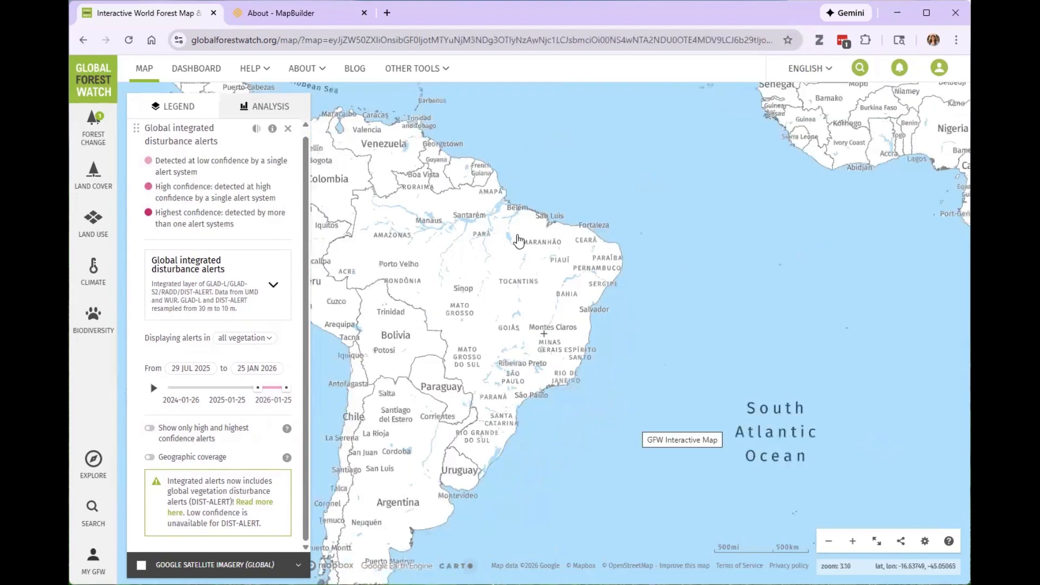
pyautogui.moveTo(544, 336); pyautogui.dragTo(555, 401)
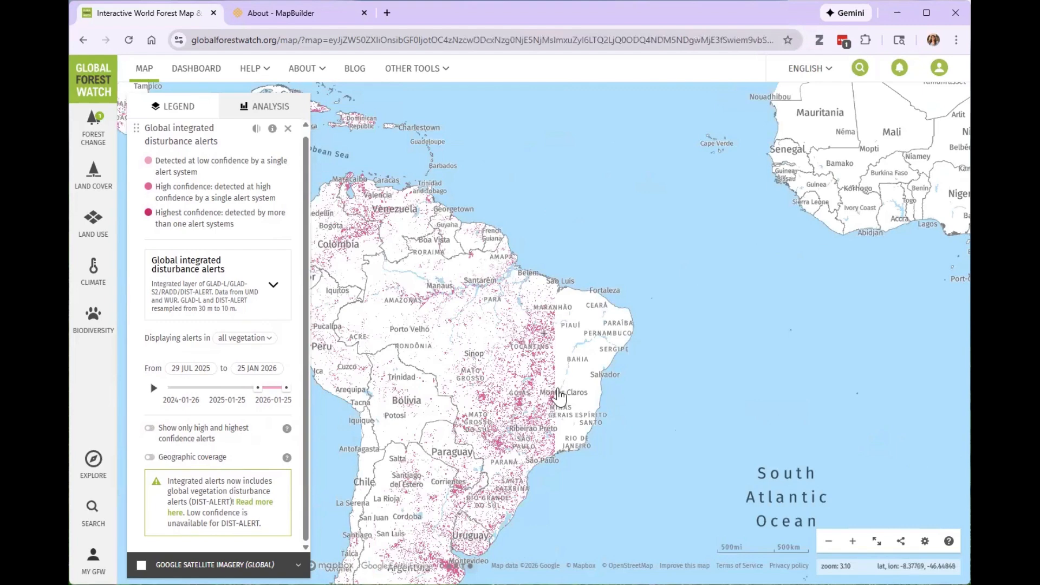
pyautogui.scroll(2, 524, 346)
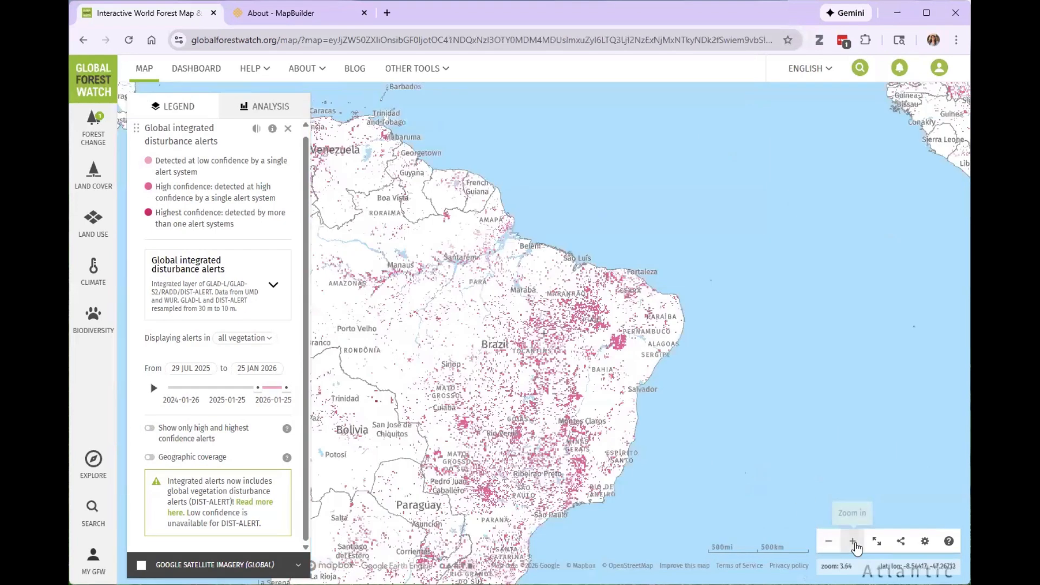
pyautogui.click(853, 541)
pyautogui.scroll(1, 682, 269)
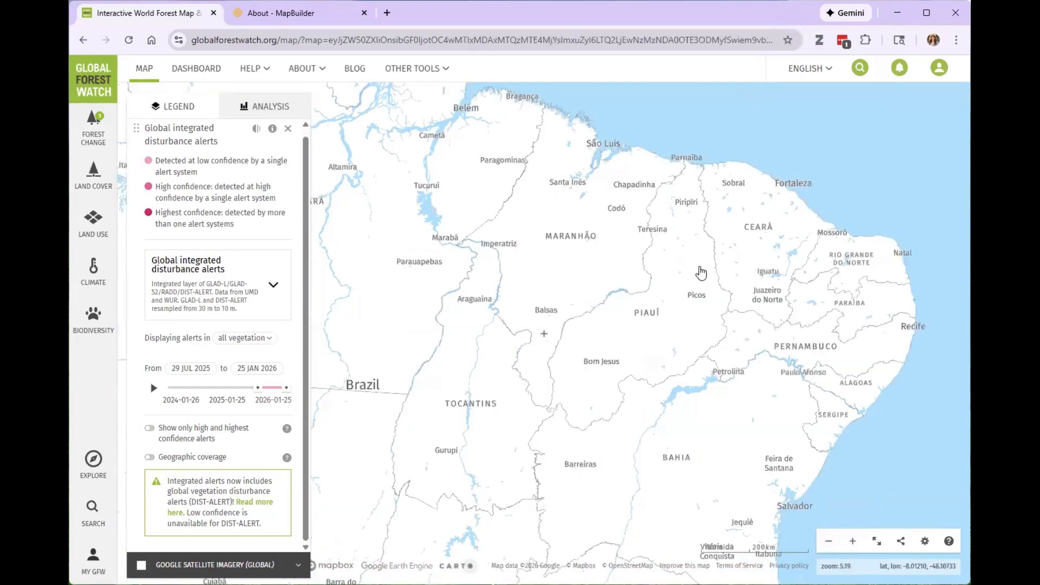
pyautogui.scroll(-2, 547, 358)
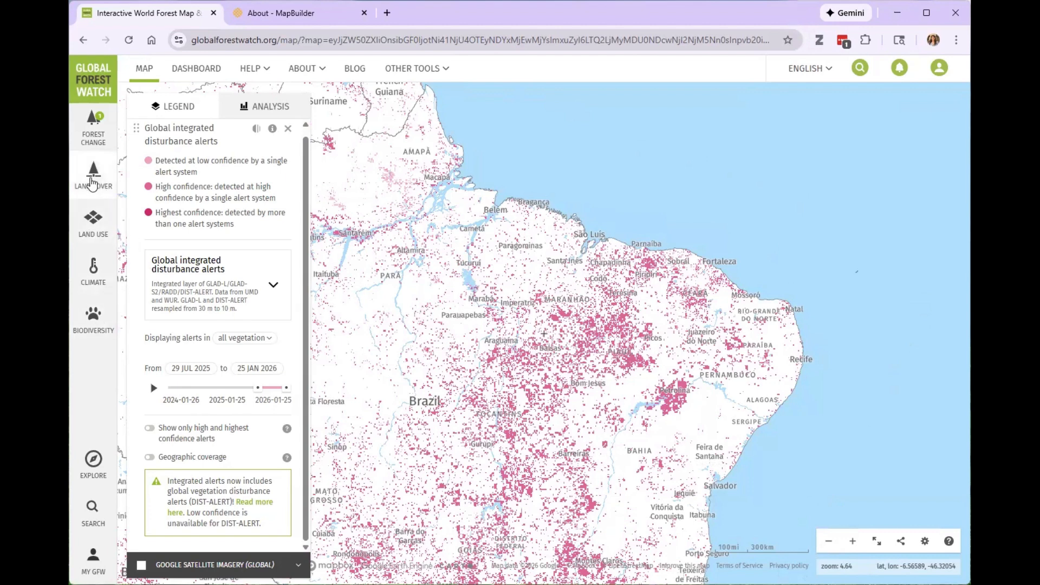
# Browse the Land Use datasets, try the Logging concessions layer, and turn on the Protected areas layer.
pyautogui.click(94, 221)
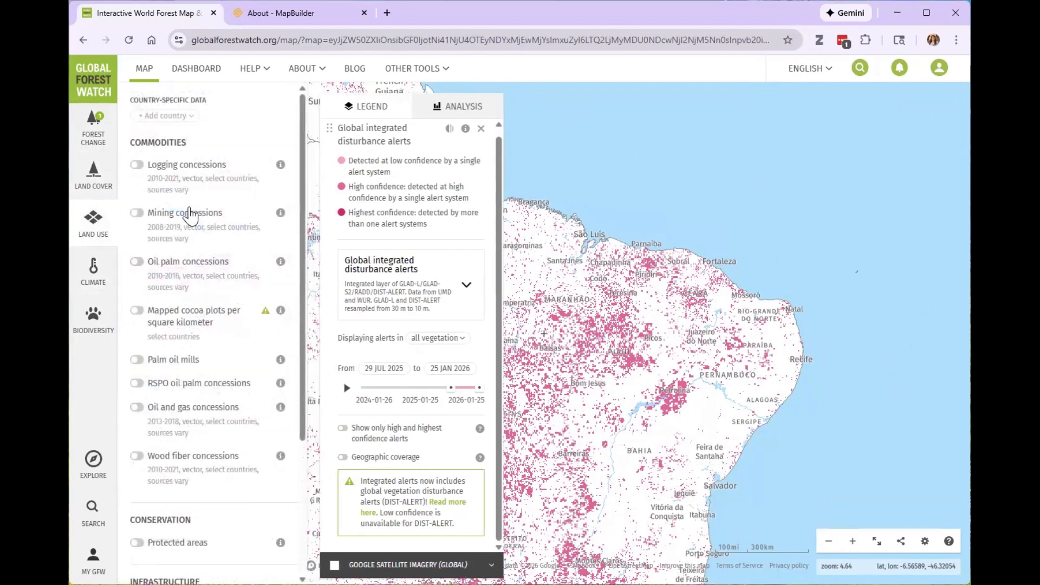
pyautogui.scroll(-4, 232, 370)
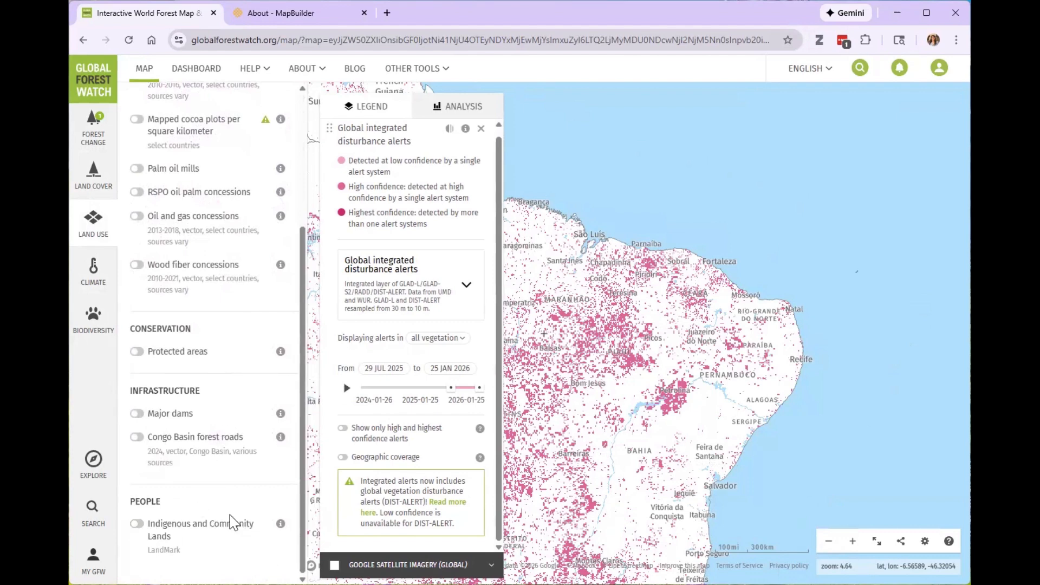
pyautogui.scroll(4, 244, 303)
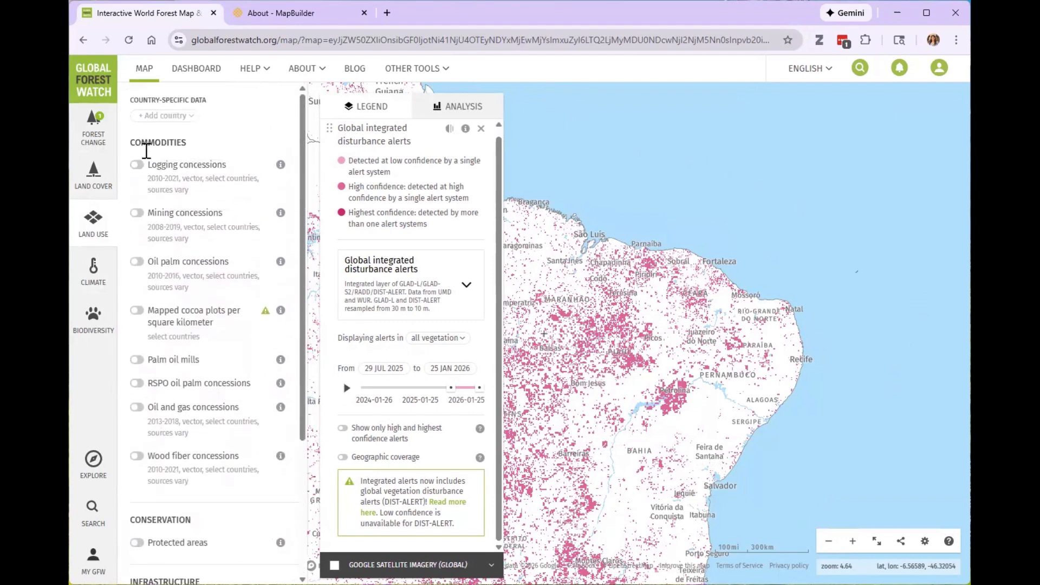
pyautogui.moveTo(179, 179); pyautogui.dragTo(146, 182)
pyautogui.click(182, 191)
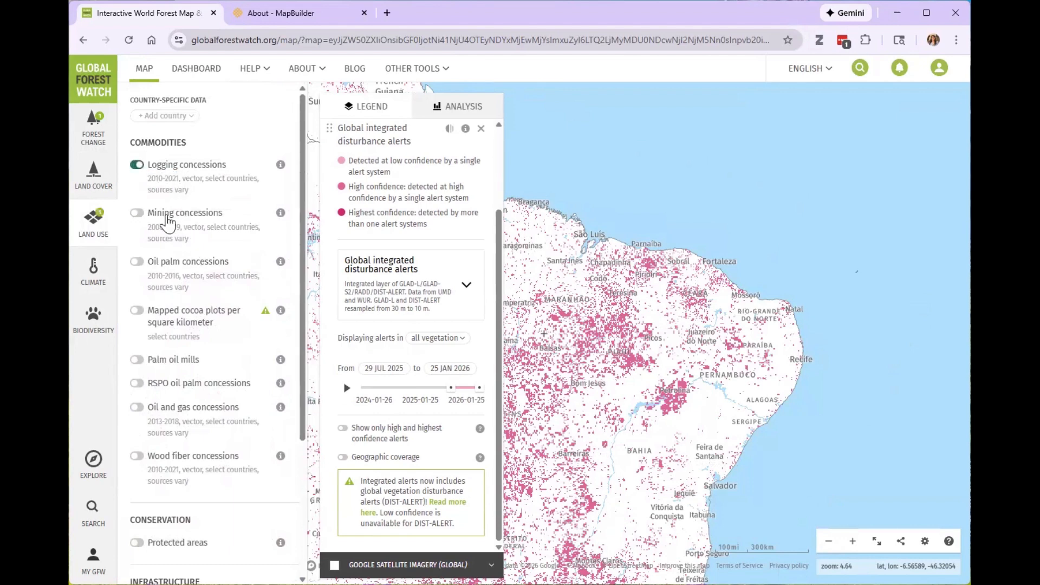
pyautogui.scroll(-3, 233, 412)
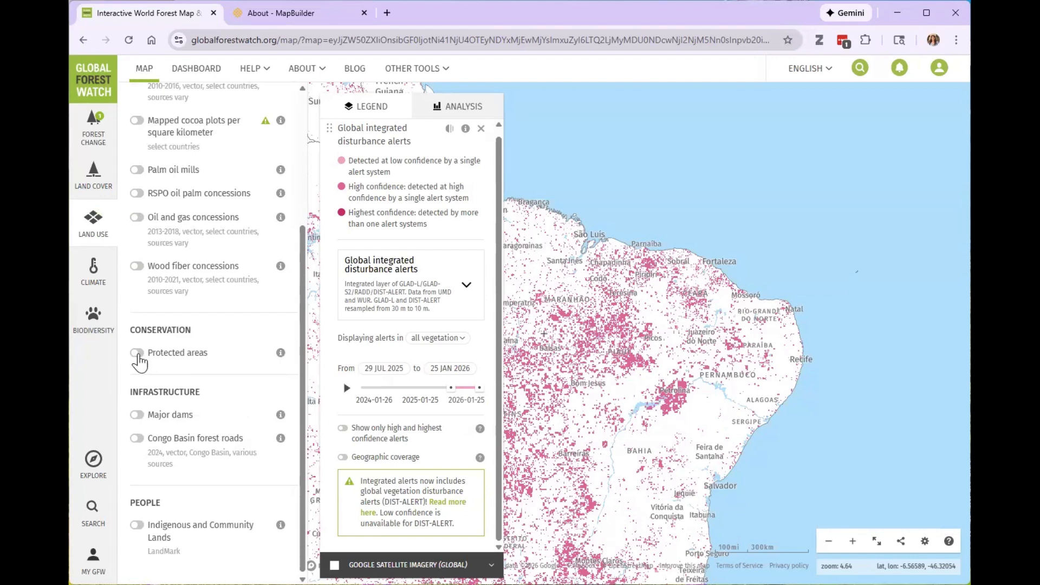
pyautogui.click(138, 355)
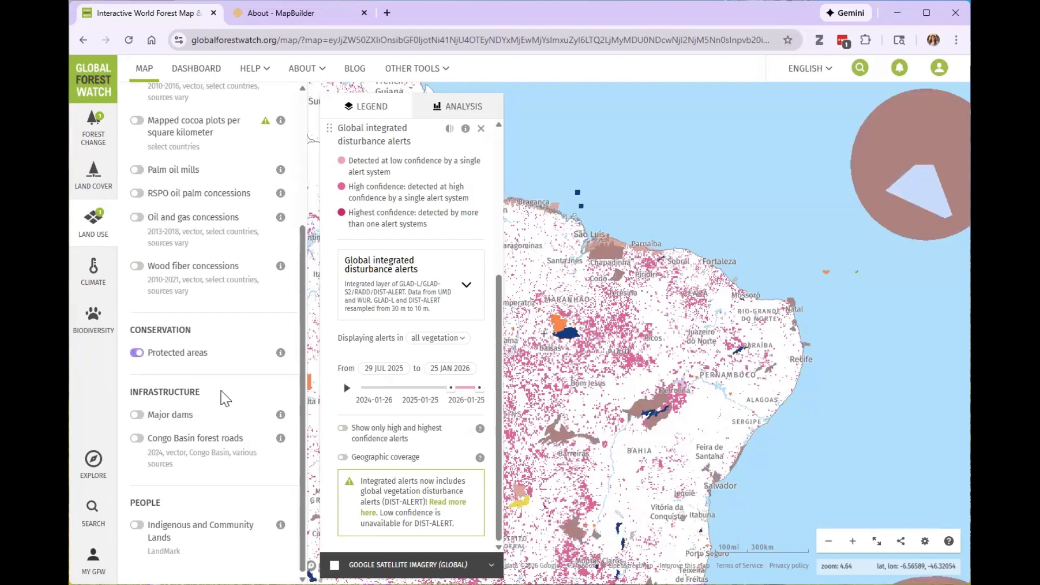
# Lower the opacity of the Protected Areas layer to about 25% so the alerts show through along Brazil's northeastern coast.
pyautogui.click(620, 358)
pyautogui.scroll(1, 654, 366)
pyautogui.moveTo(646, 283); pyautogui.dragTo(607, 373)
pyautogui.scroll(1, 616, 373)
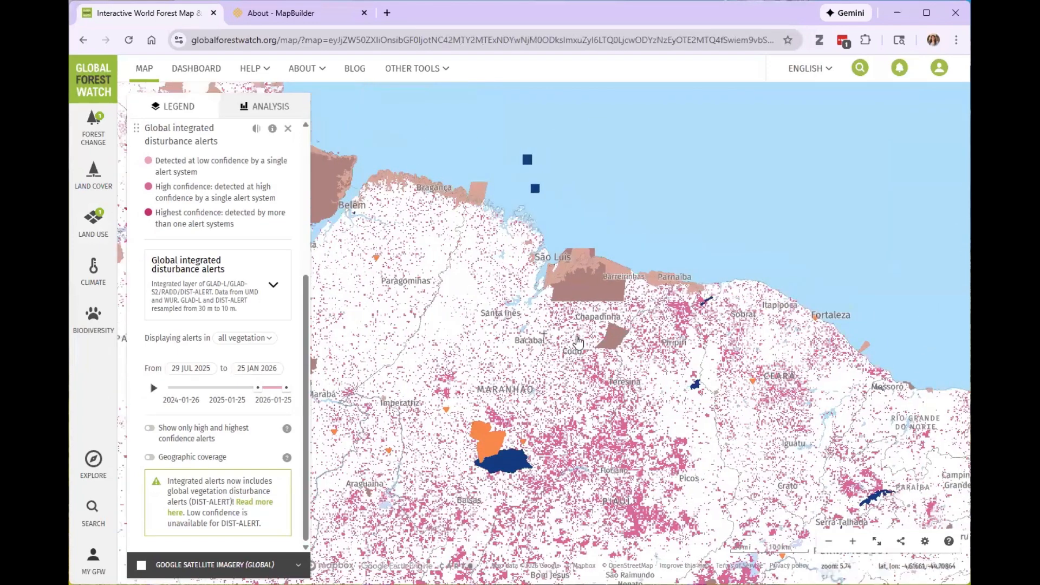
pyautogui.scroll(4, 179, 383)
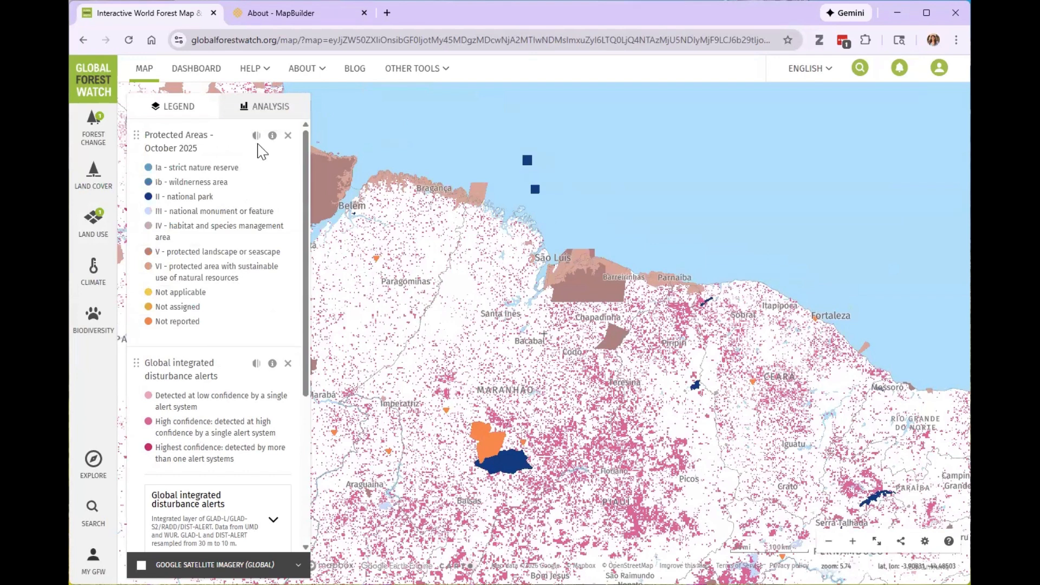
pyautogui.click(256, 137)
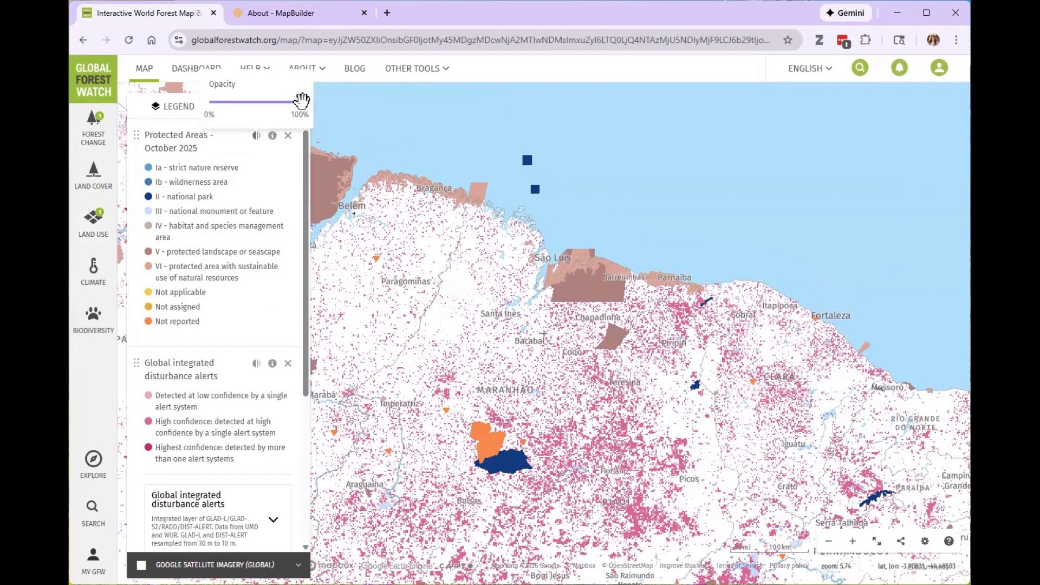
pyautogui.moveTo(302, 102); pyautogui.dragTo(232, 103)
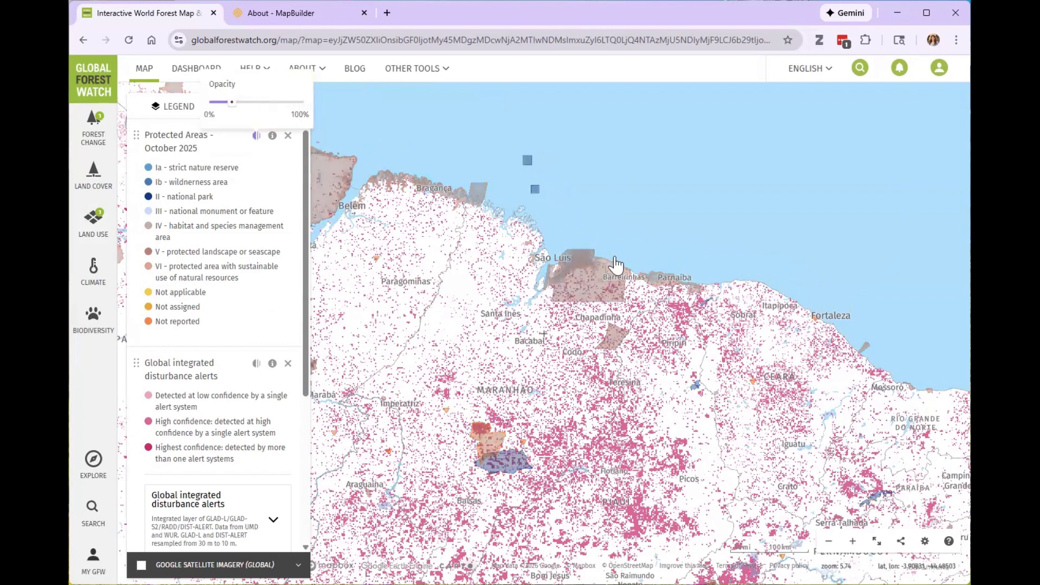
pyautogui.click(637, 309)
pyautogui.moveTo(637, 309); pyautogui.dragTo(621, 312)
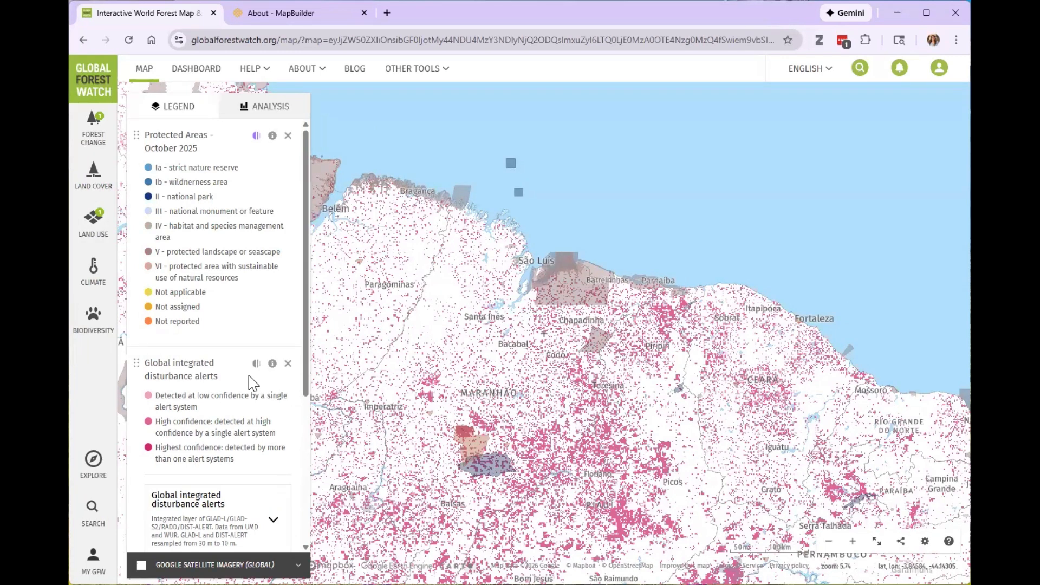
pyautogui.scroll(-4, 258, 381)
pyautogui.scroll(2, 260, 380)
pyautogui.scroll(3, 260, 379)
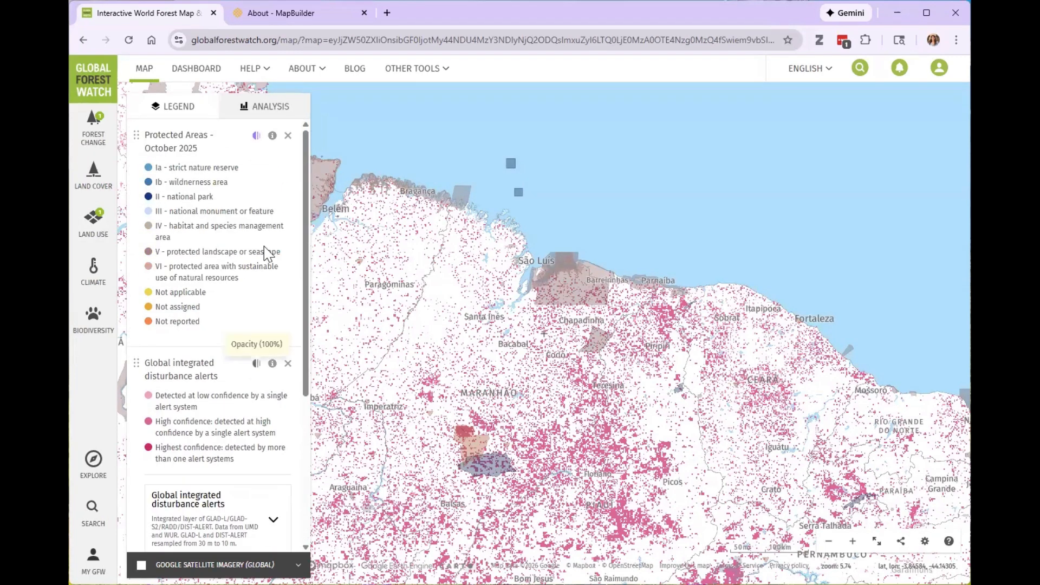
pyautogui.moveTo(623, 330); pyautogui.dragTo(612, 319)
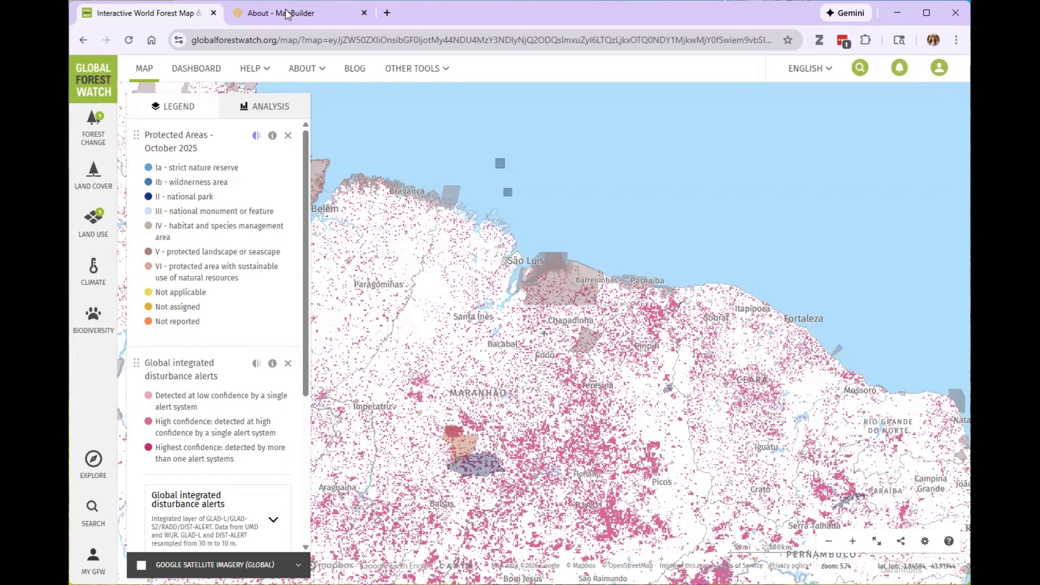
# Set the analysis to a drawn or uploaded shape and check the supported upload file formats.
pyautogui.click(268, 112)
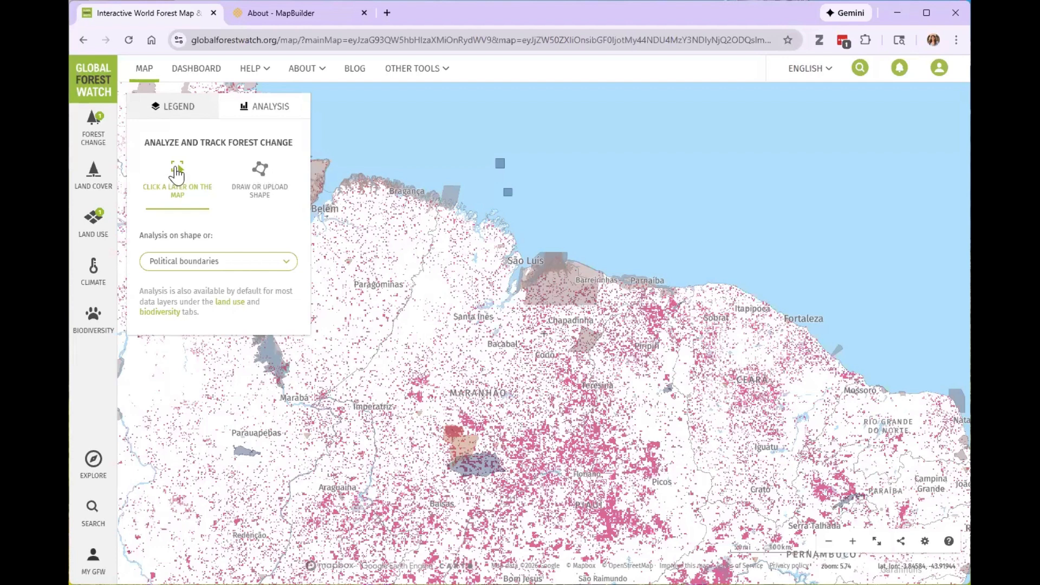
pyautogui.click(262, 173)
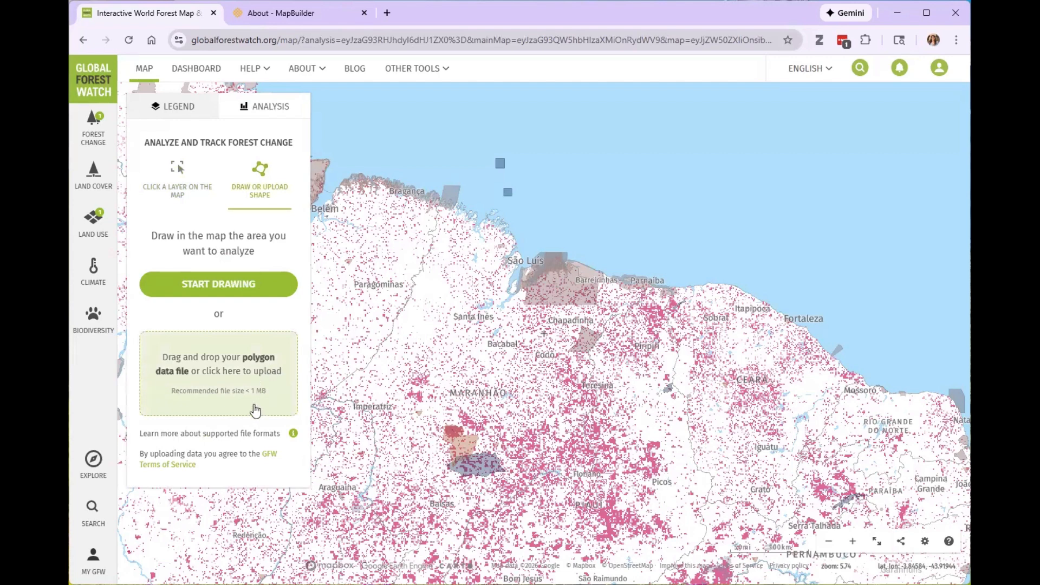
pyautogui.click(293, 434)
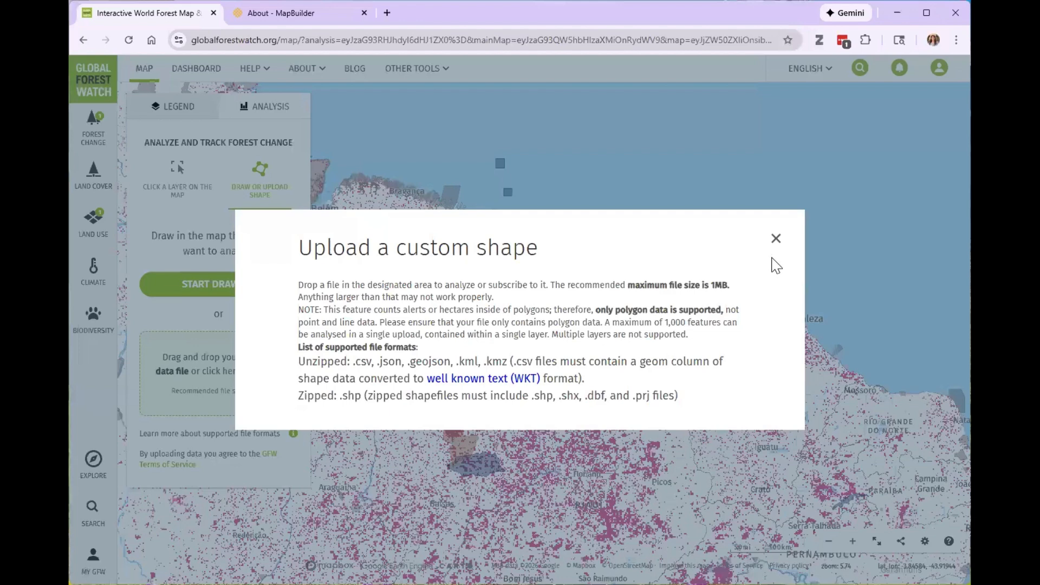
pyautogui.click(775, 239)
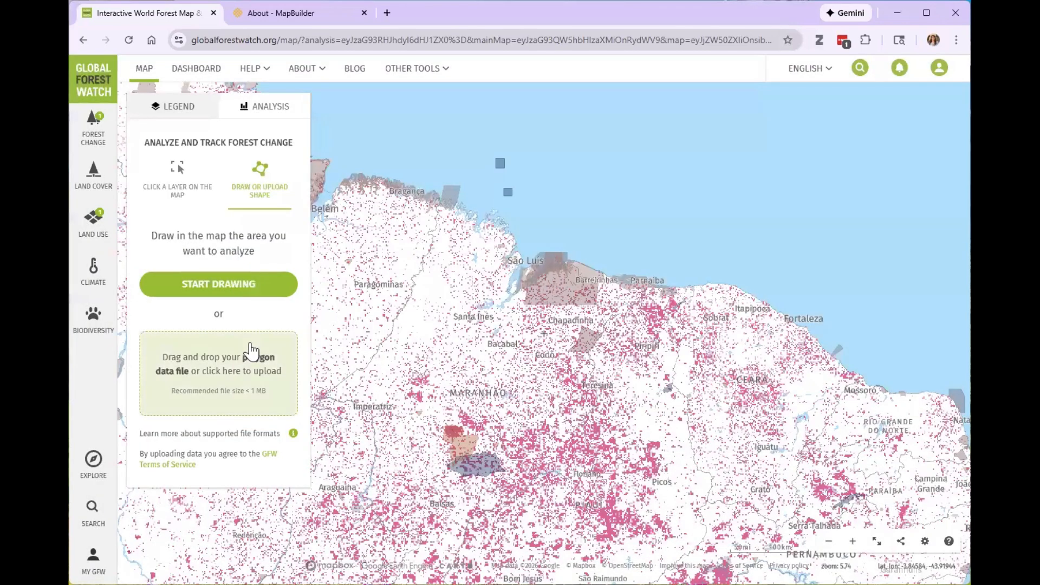
# Draw a five-point analysis polygon around the protected area on the coast between São Luís and Barreirinhas.
pyautogui.click(231, 293)
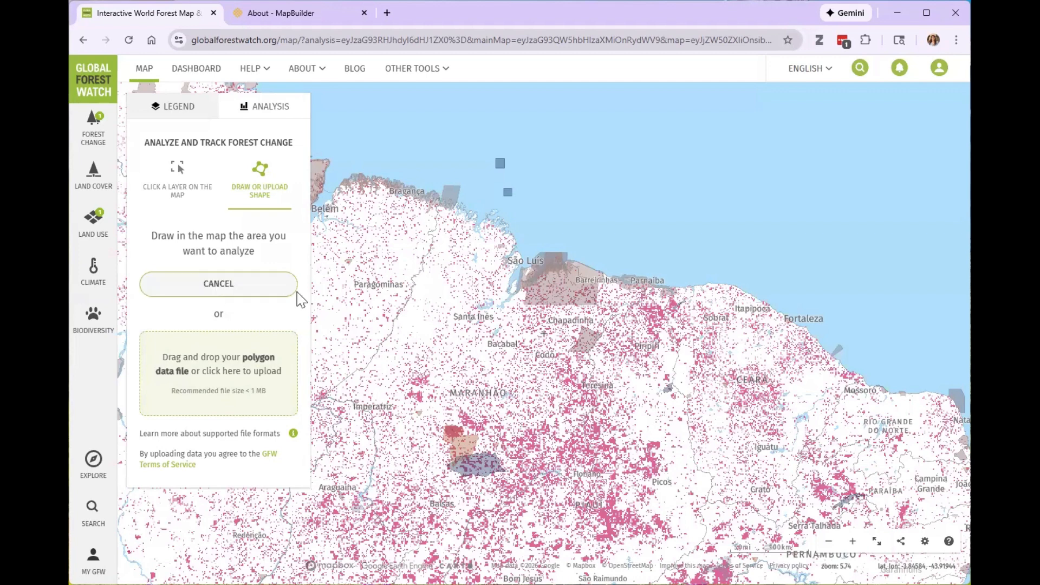
pyautogui.click(558, 256)
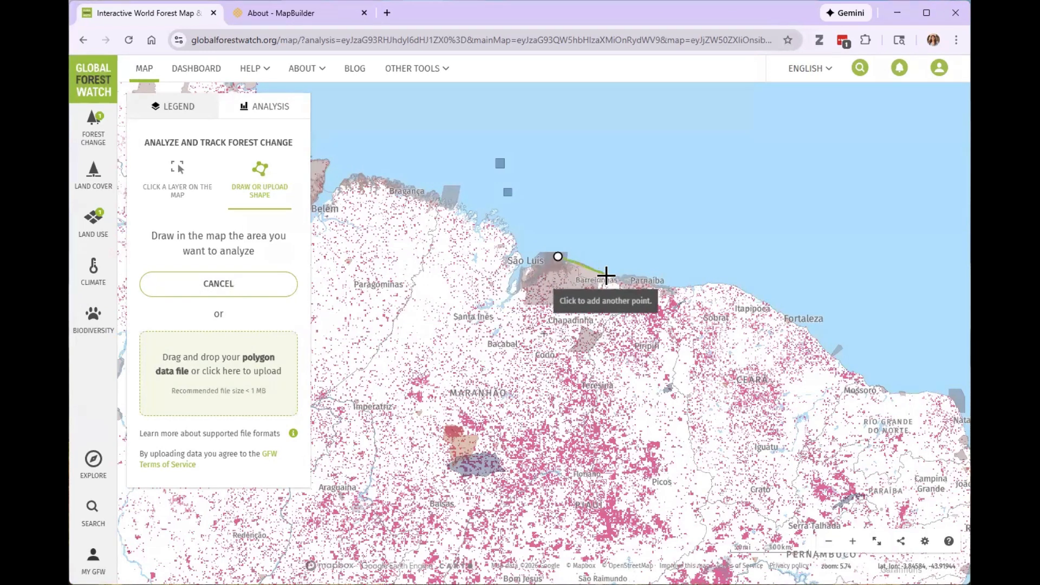
pyautogui.click(606, 275)
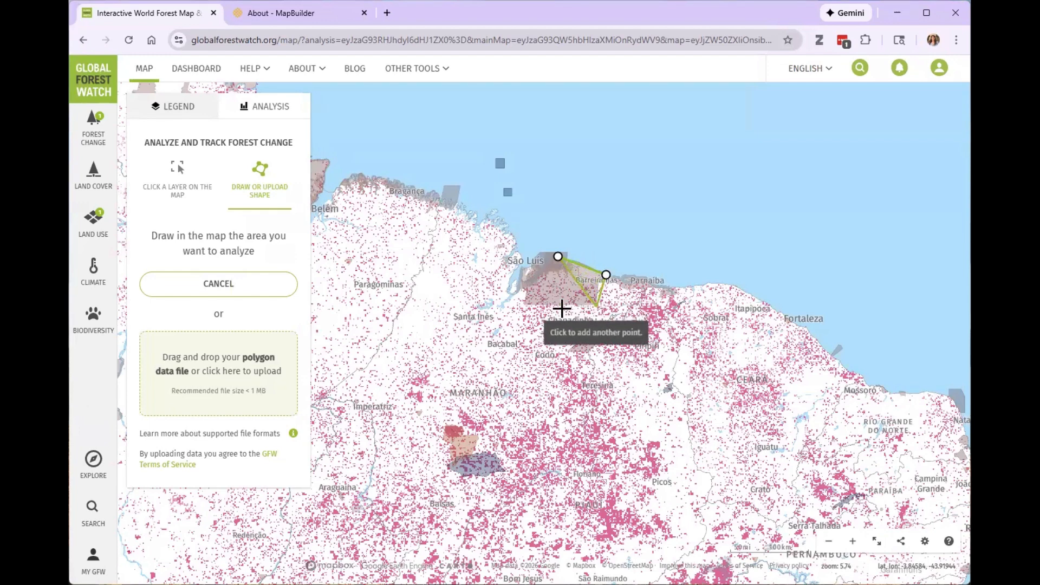
pyautogui.click(596, 306)
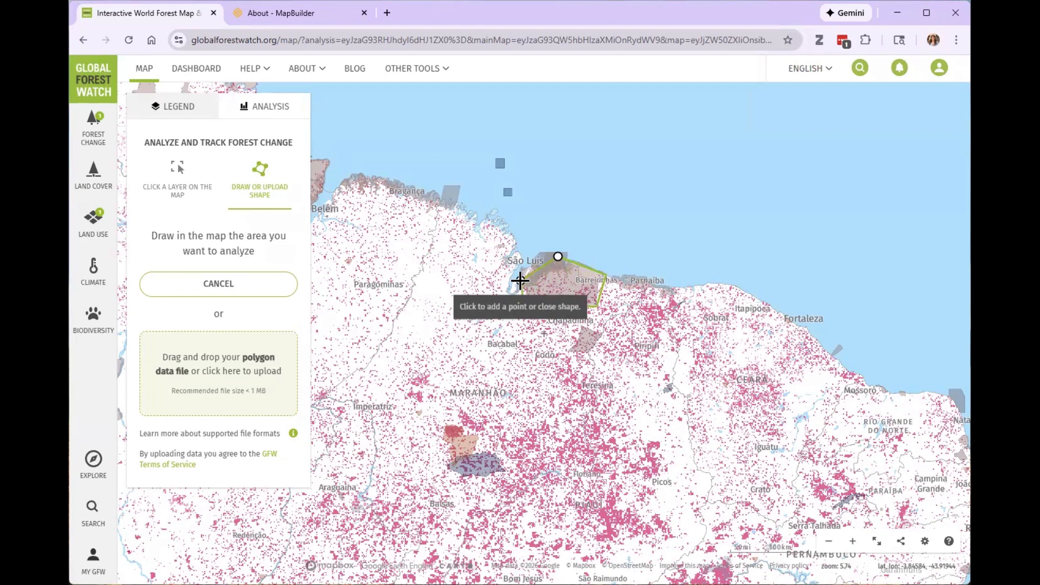
pyautogui.click(521, 281)
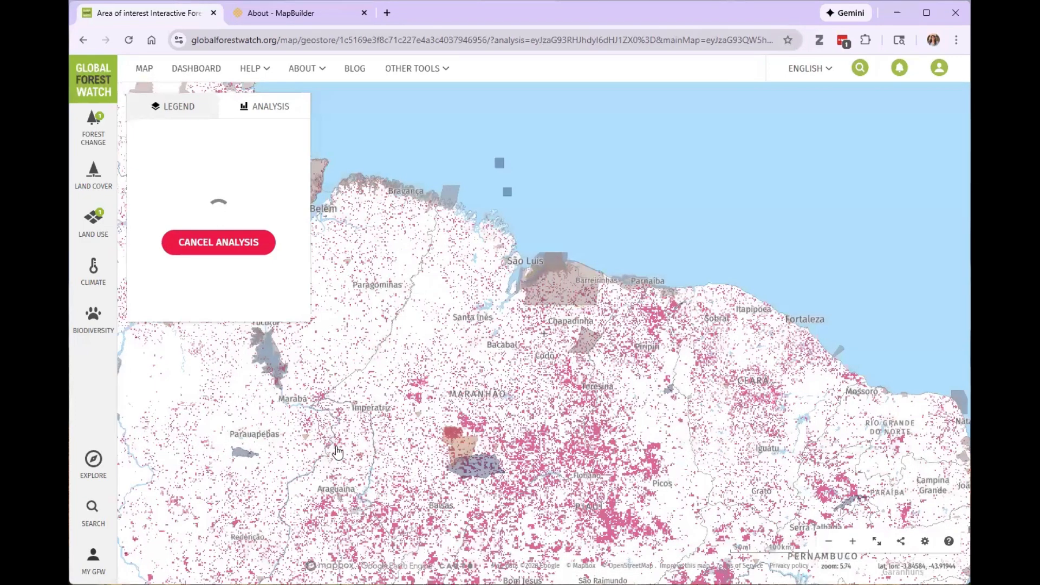
pyautogui.scroll(4, 548, 317)
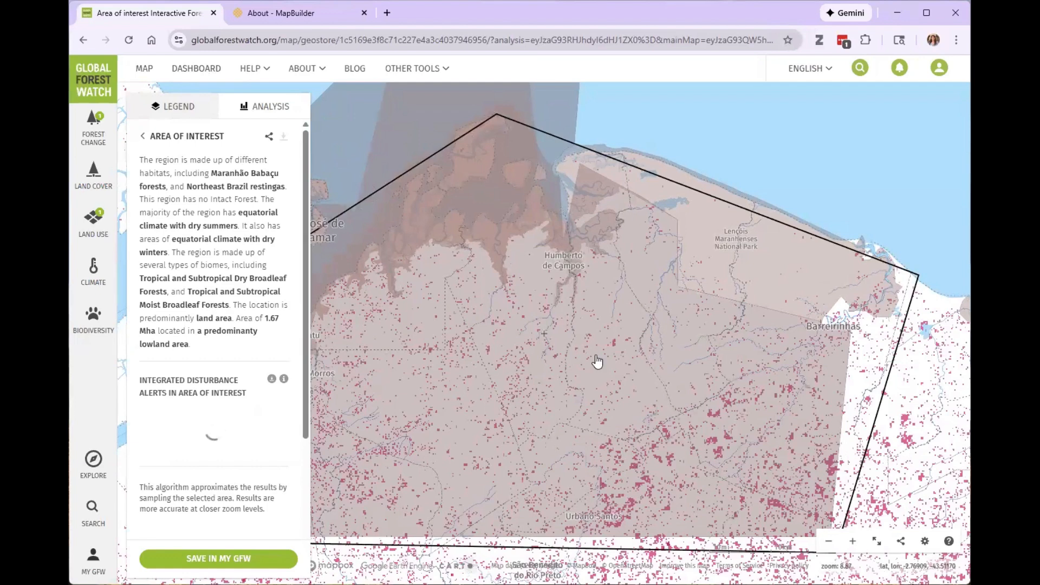
pyautogui.scroll(-2, 597, 361)
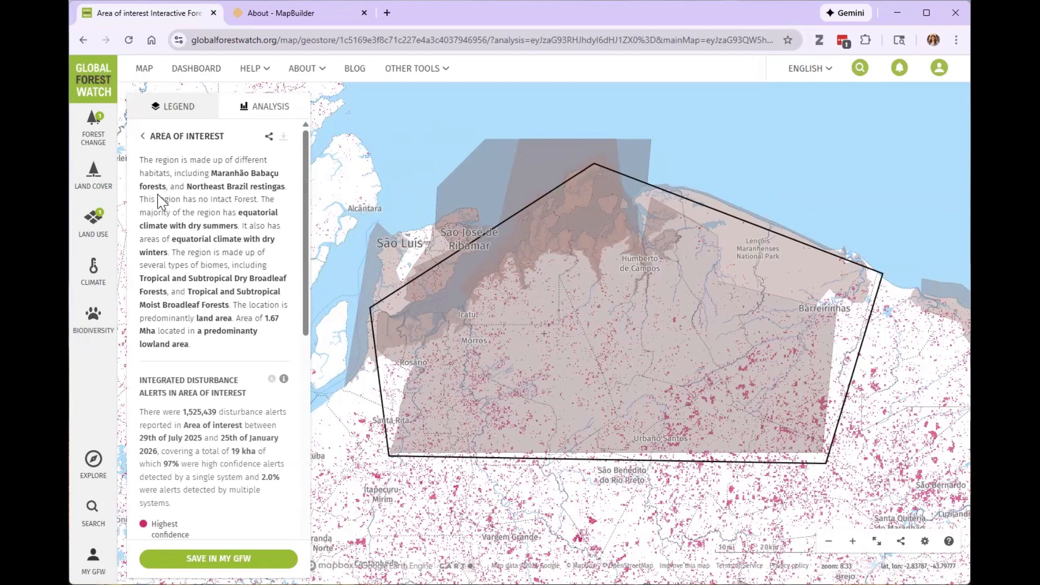
# Review the area of interest's habitat description and its integrated disturbance alert breakdown by confidence level.
pyautogui.scroll(-2, 239, 355)
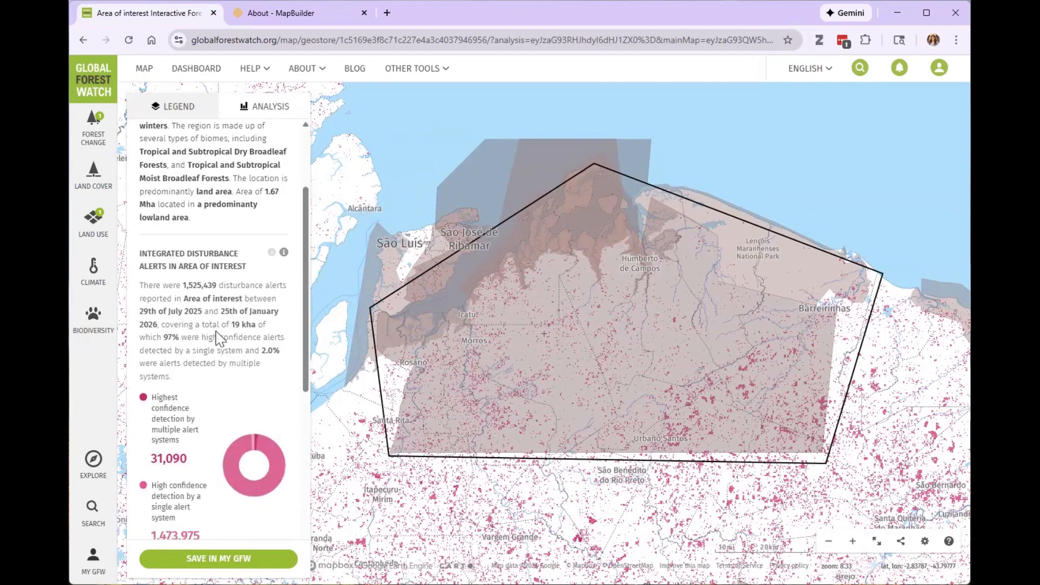
pyautogui.scroll(-1, 238, 342)
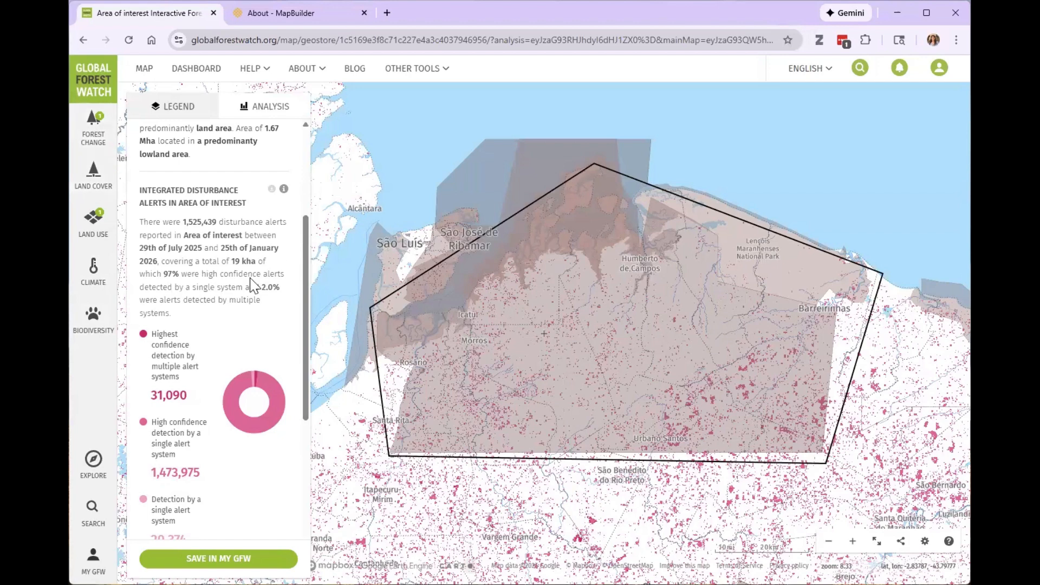
pyautogui.scroll(3, 238, 260)
pyautogui.scroll(-5, 220, 365)
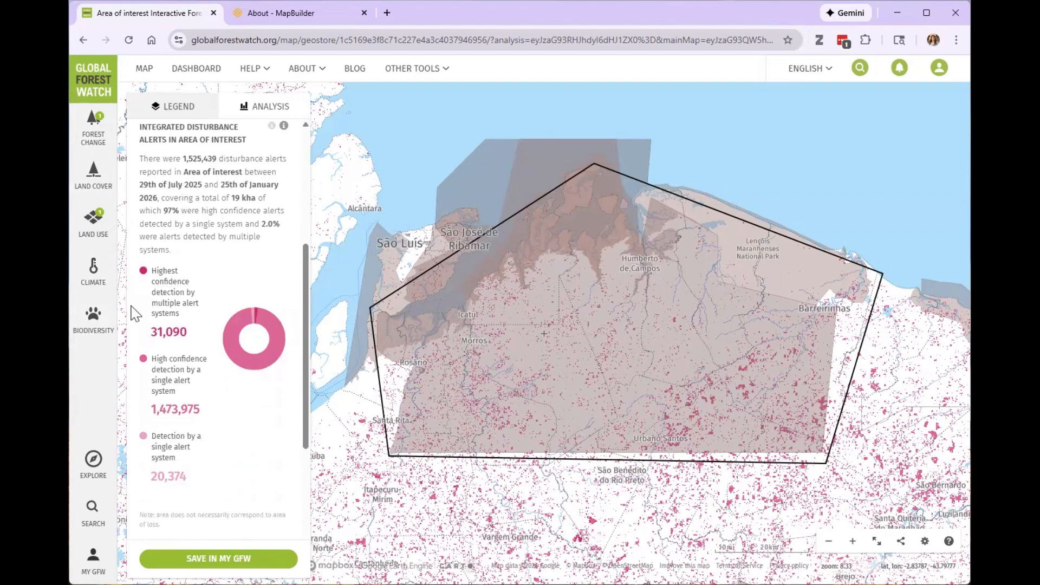
pyautogui.scroll(-5, 241, 437)
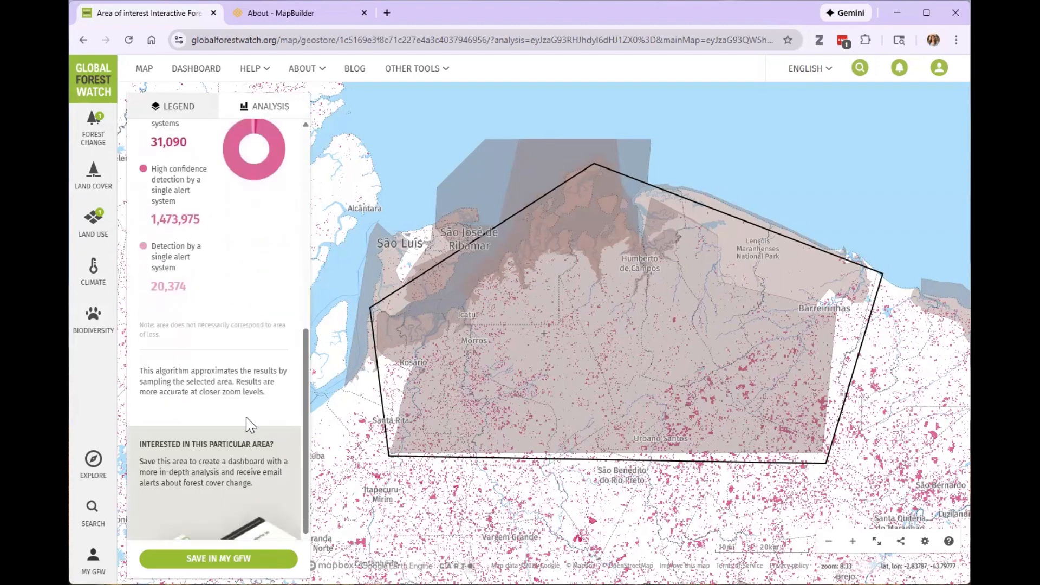
pyautogui.scroll(10, 248, 346)
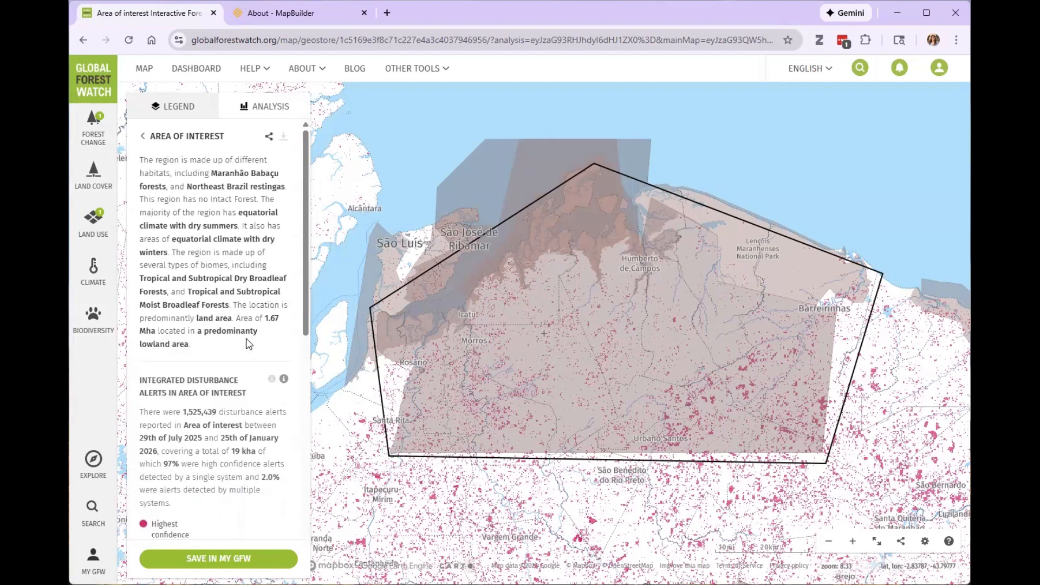
# Copy the share link for the analyzed area's map view and close the sharing dialog.
pyautogui.click(268, 136)
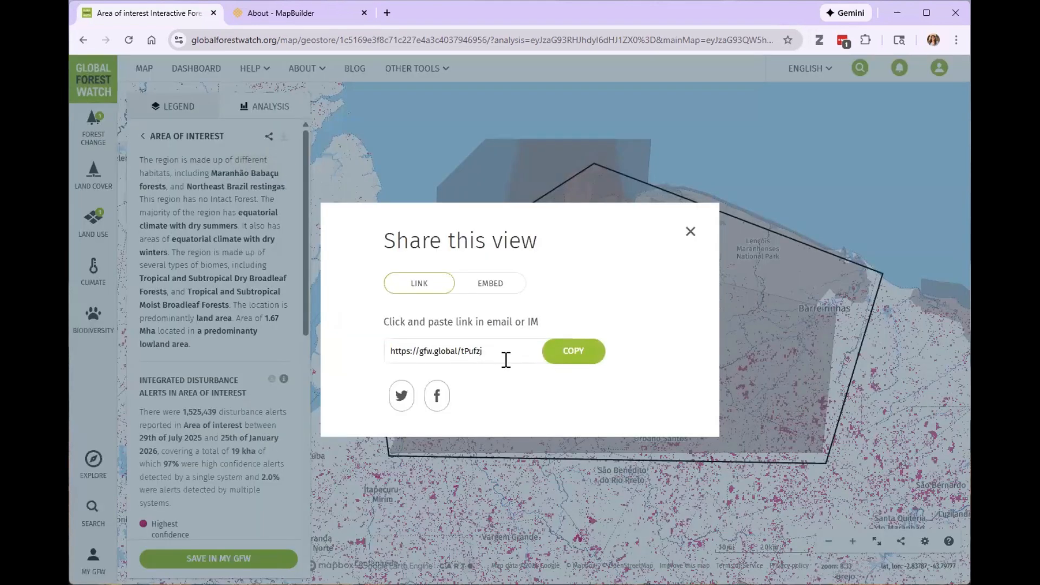
pyautogui.click(576, 358)
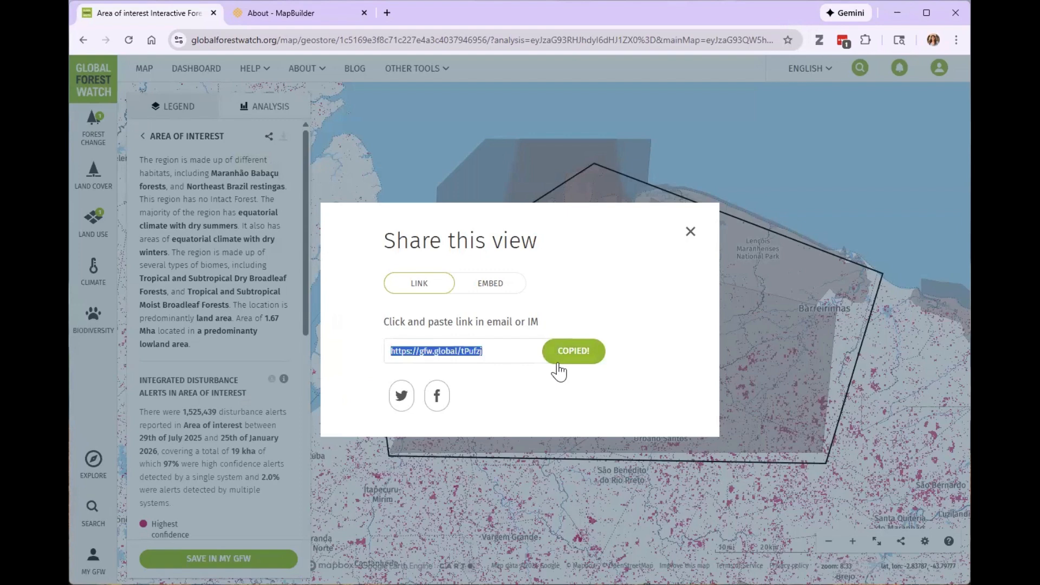
pyautogui.click(692, 239)
# Start saving the analyzed area to My GFW and name it "Area in Brazil".
pyautogui.scroll(-10, 262, 303)
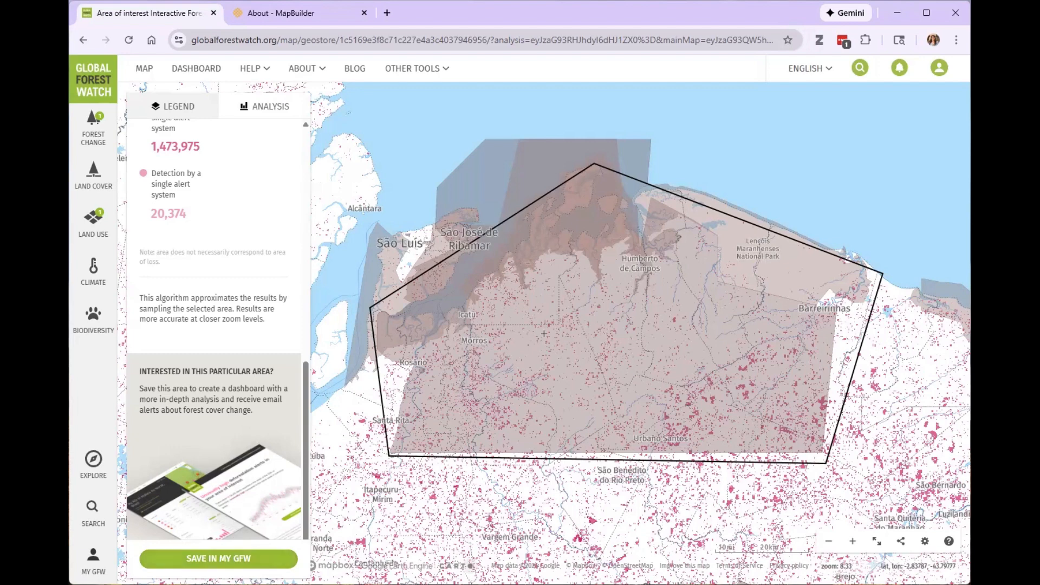
pyautogui.click(279, 557)
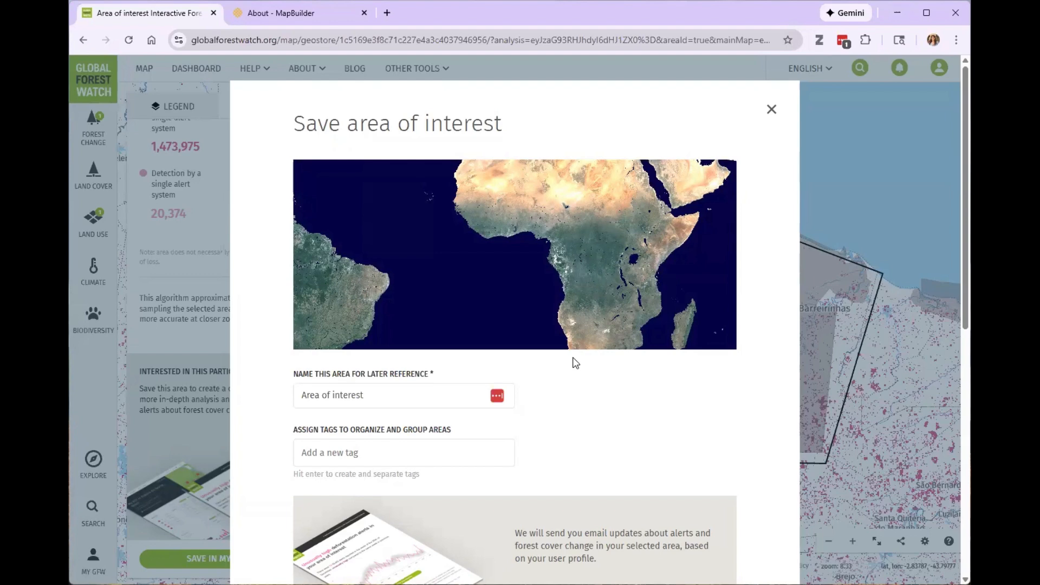
pyautogui.scroll(-2, 484, 397)
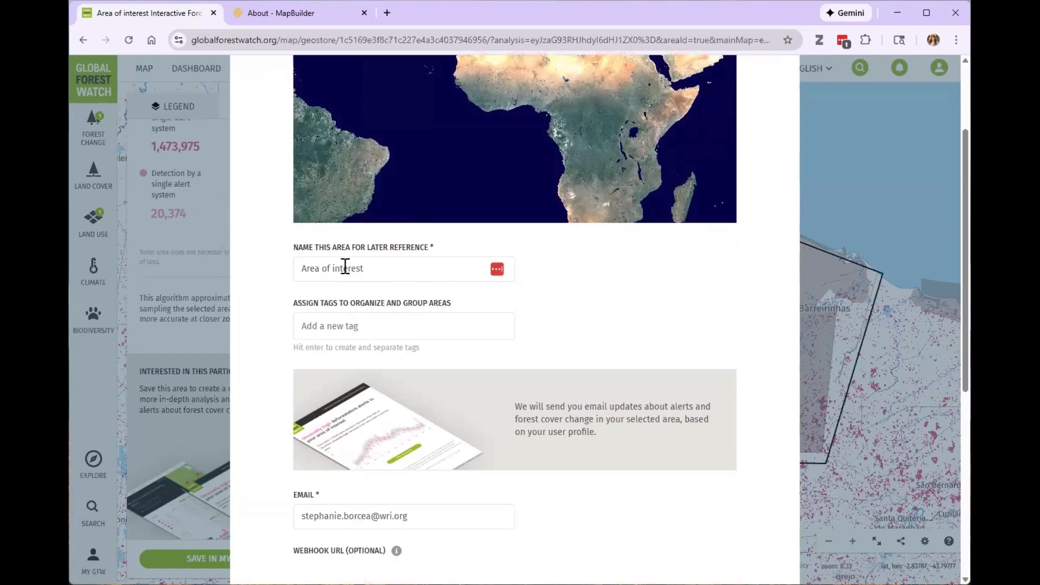
pyautogui.moveTo(364, 268); pyautogui.dragTo(298, 265)
pyautogui.write('Area in Brazil')
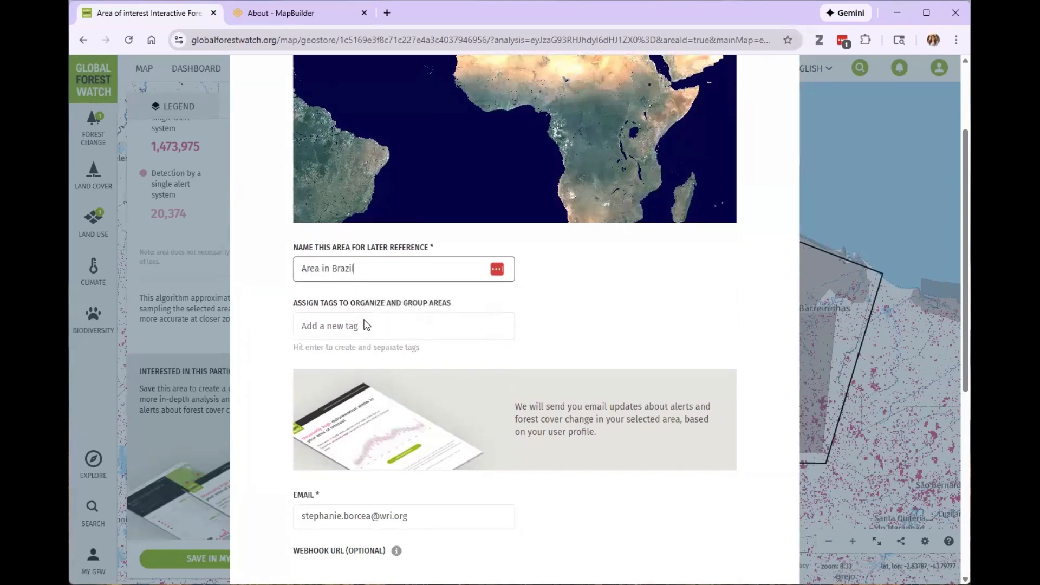
# Preview the alert types offered for forest disturbance notifications, then turn that notification back off.
pyautogui.scroll(-3, 525, 360)
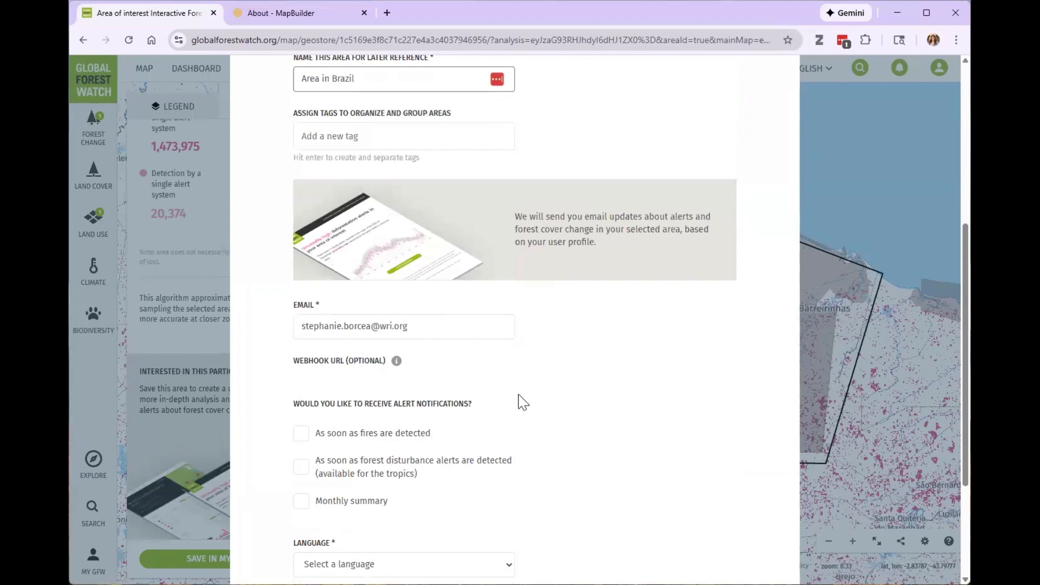
pyautogui.scroll(-3, 564, 409)
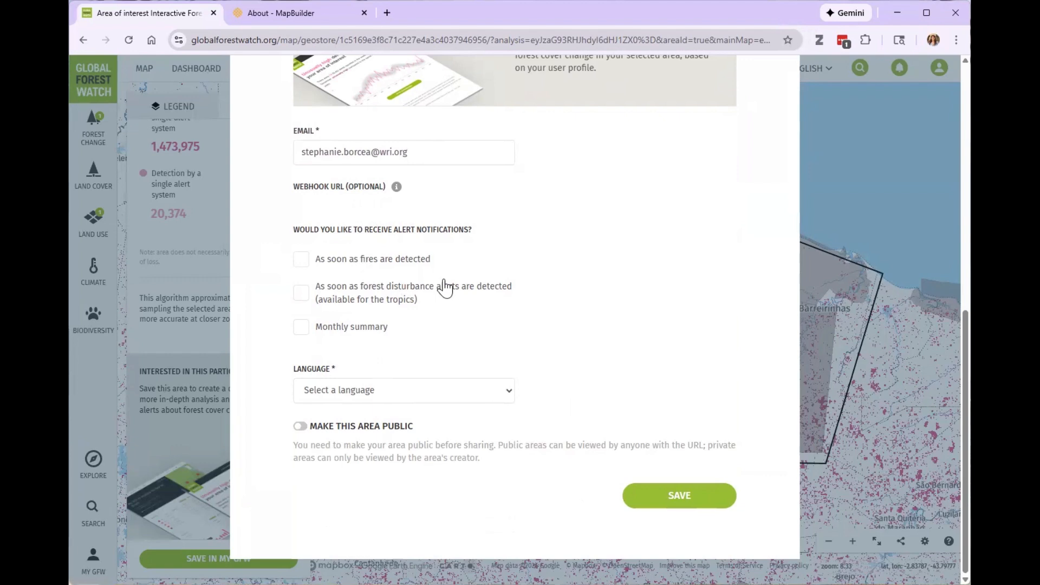
pyautogui.click(316, 297)
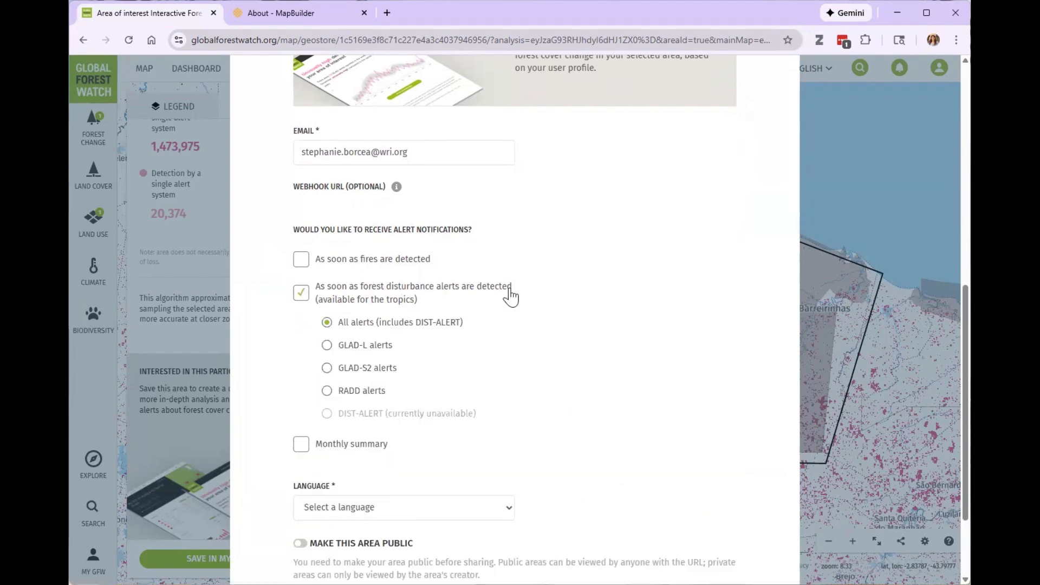
pyautogui.click(301, 295)
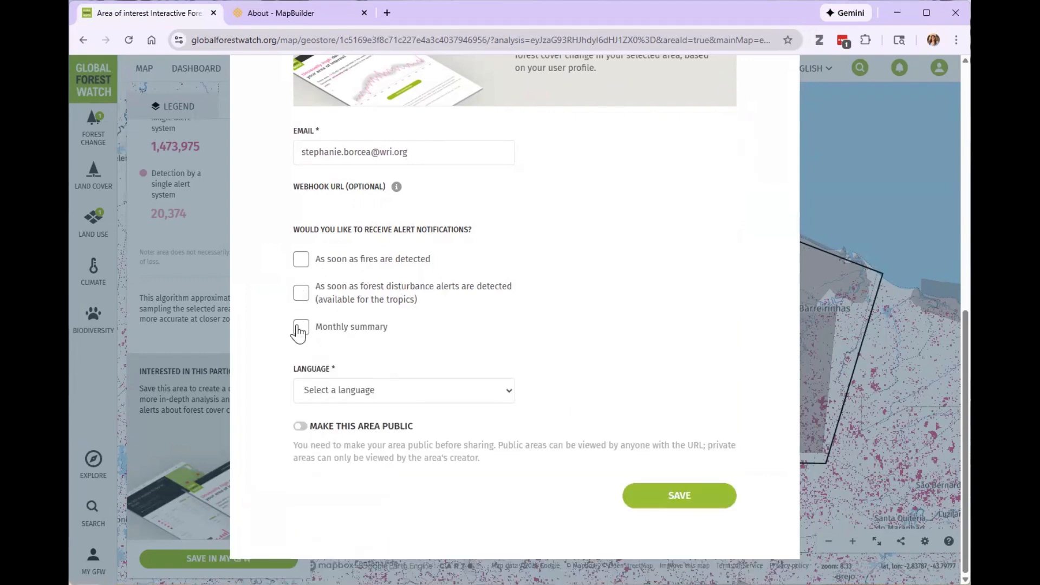
# Set the area's language to English and make the area public.
pyautogui.click(487, 398)
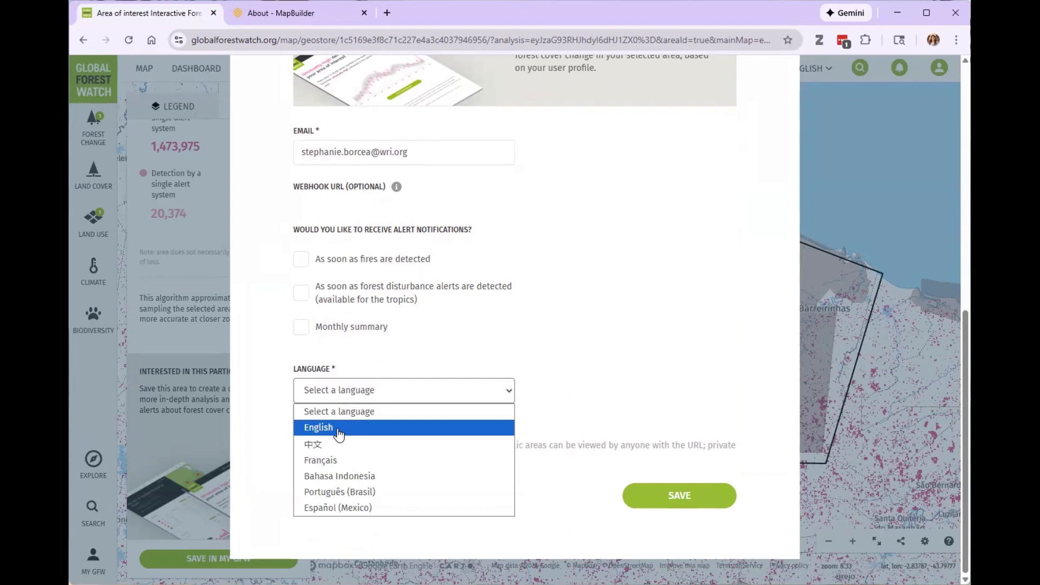
pyautogui.click(338, 432)
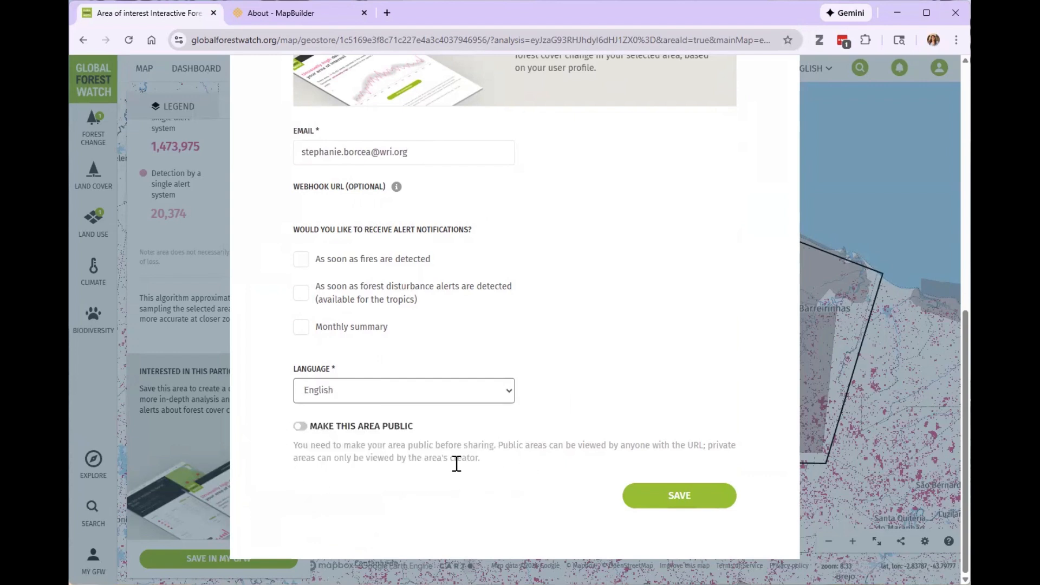
pyautogui.click(299, 427)
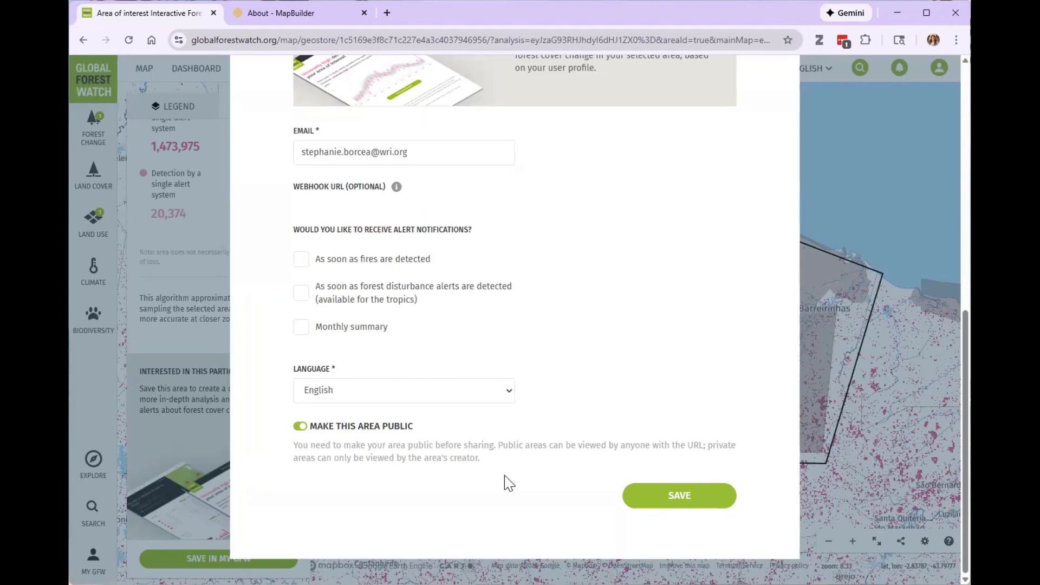
# Look over the completed area form and close it without saving.
pyautogui.scroll(9, 558, 461)
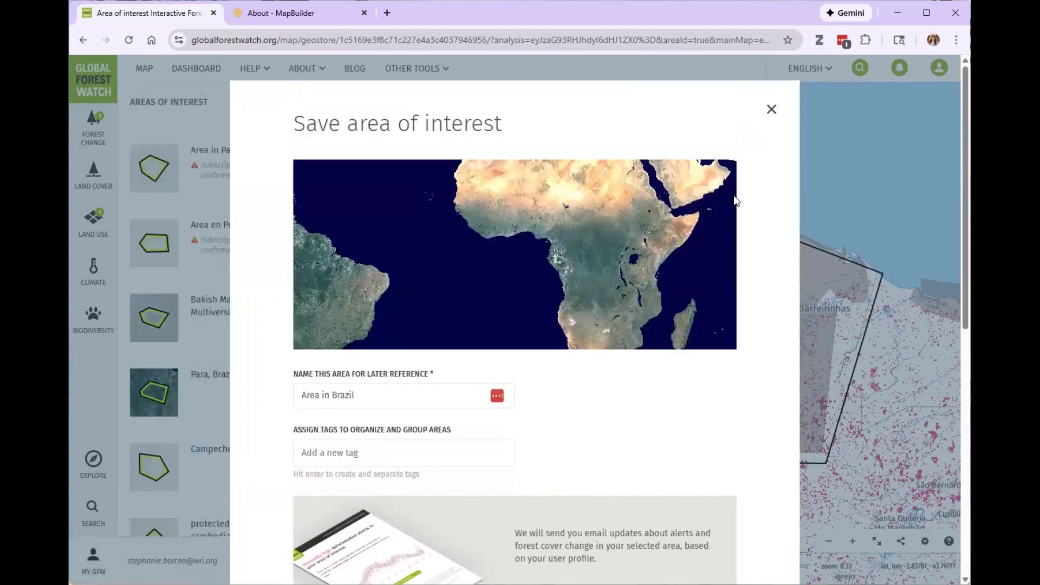
pyautogui.scroll(-10, 764, 214)
pyautogui.scroll(10, 772, 179)
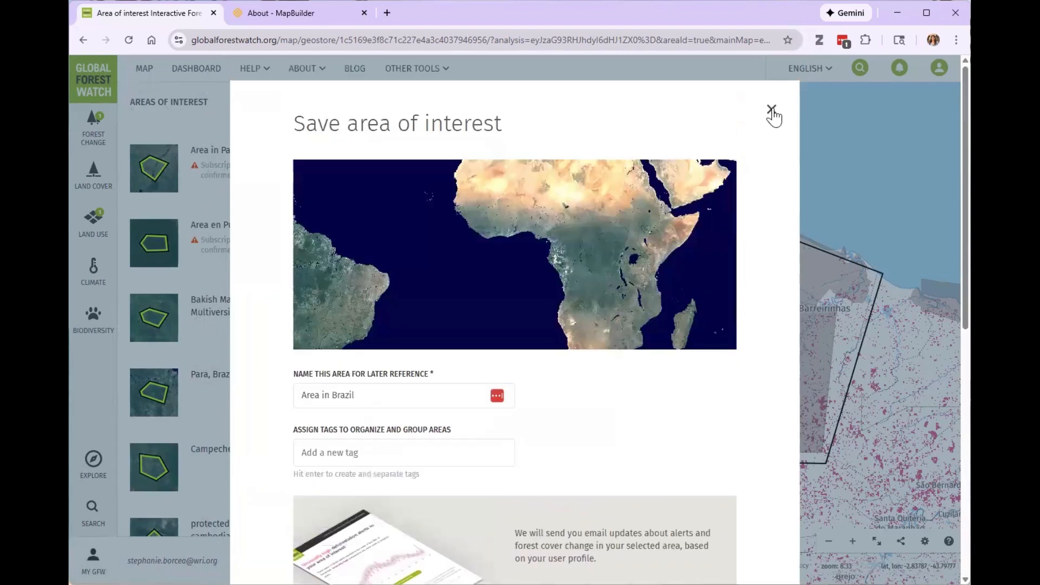
pyautogui.scroll(-9, 786, 190)
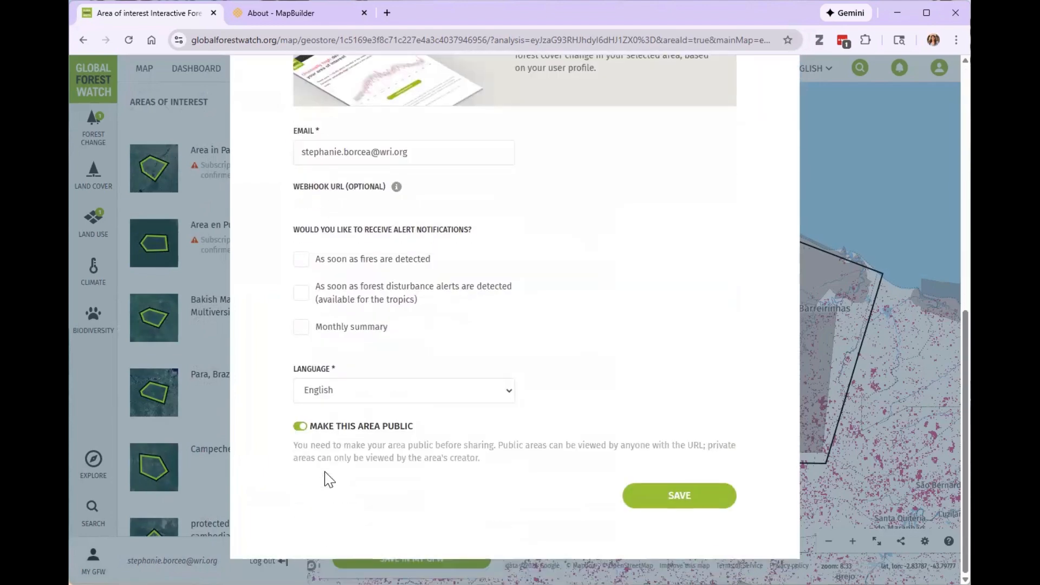
pyautogui.press('Escape')
pyautogui.scroll(10, 643, 304)
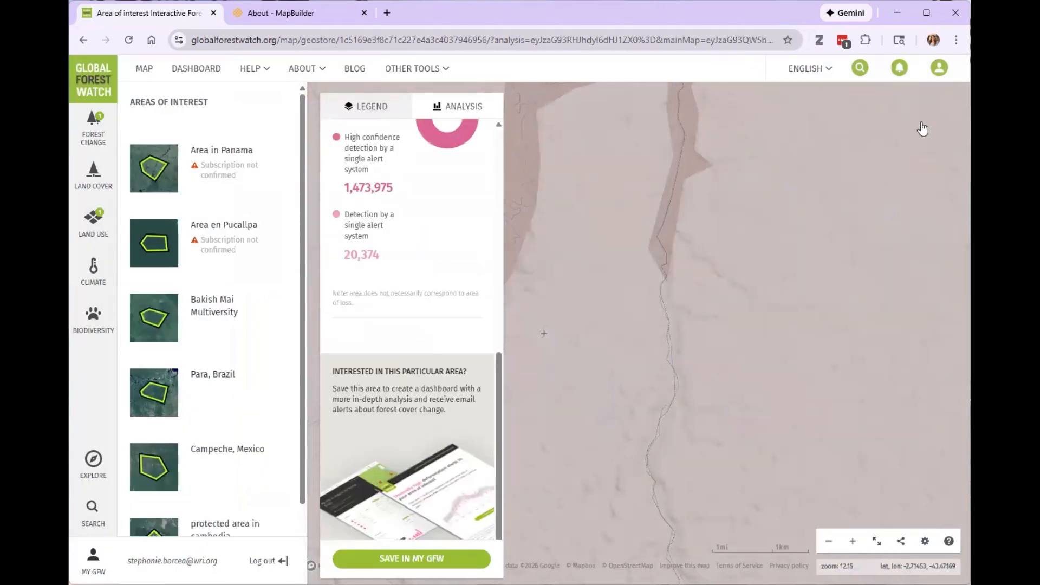
# Go to the My GFW page and view the share link for the saved area "Area in Panama".
pyautogui.click(936, 77)
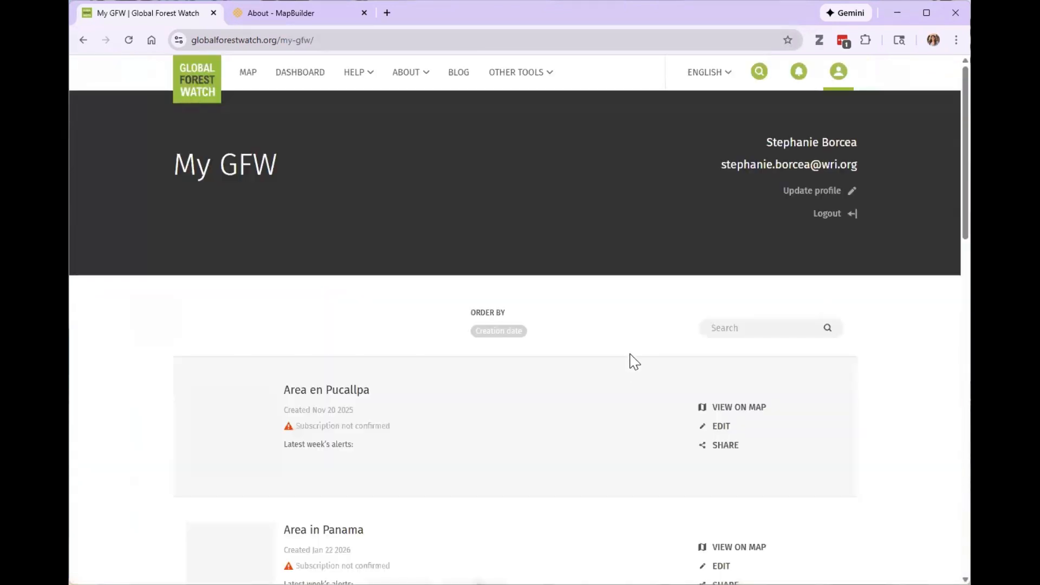
pyautogui.scroll(-3, 625, 353)
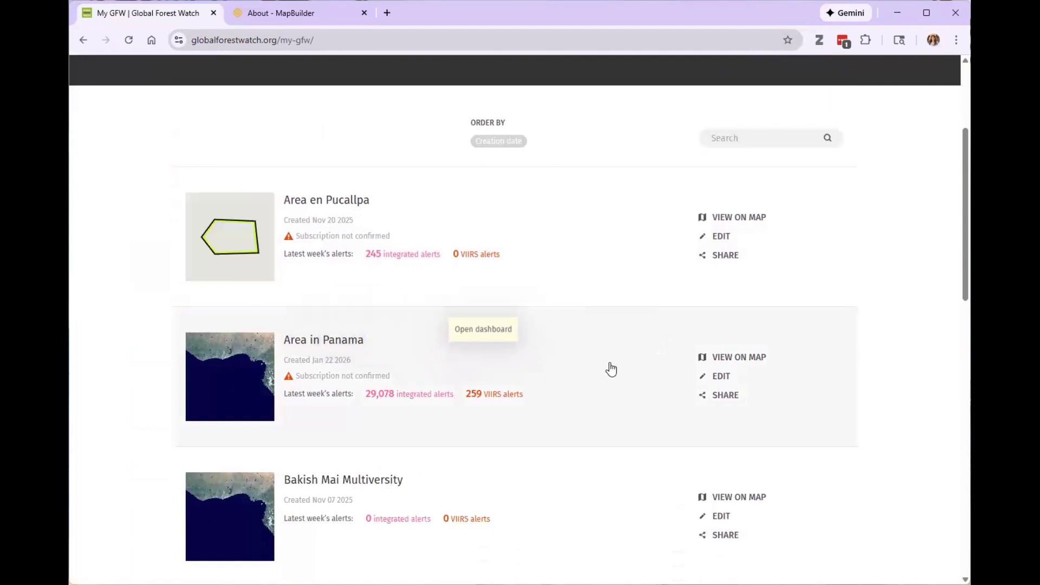
pyautogui.click(722, 396)
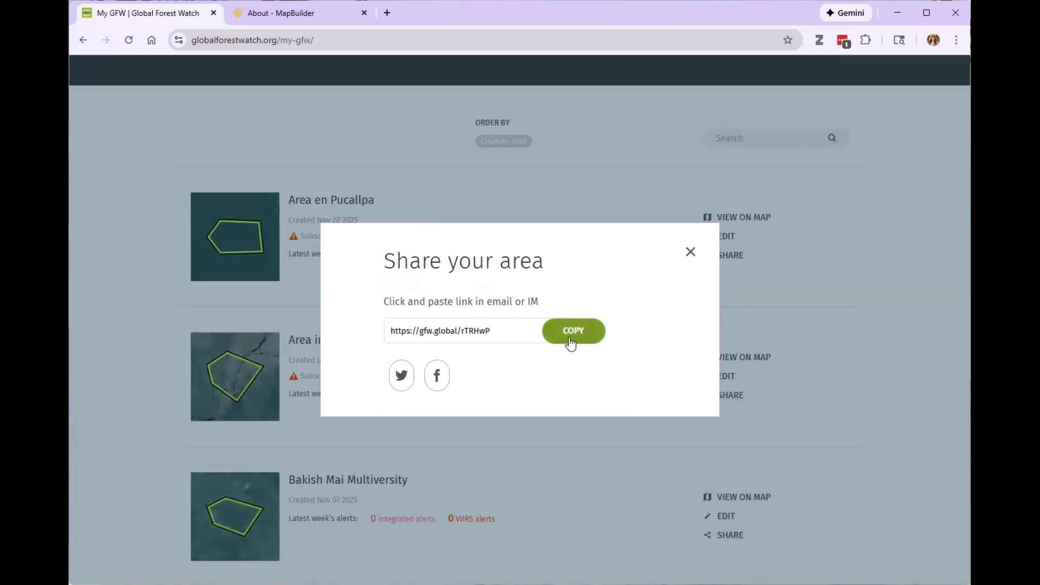
pyautogui.click(690, 252)
# Open the dashboard of the saved area "Area in Panama".
pyautogui.scroll(4, 350, 342)
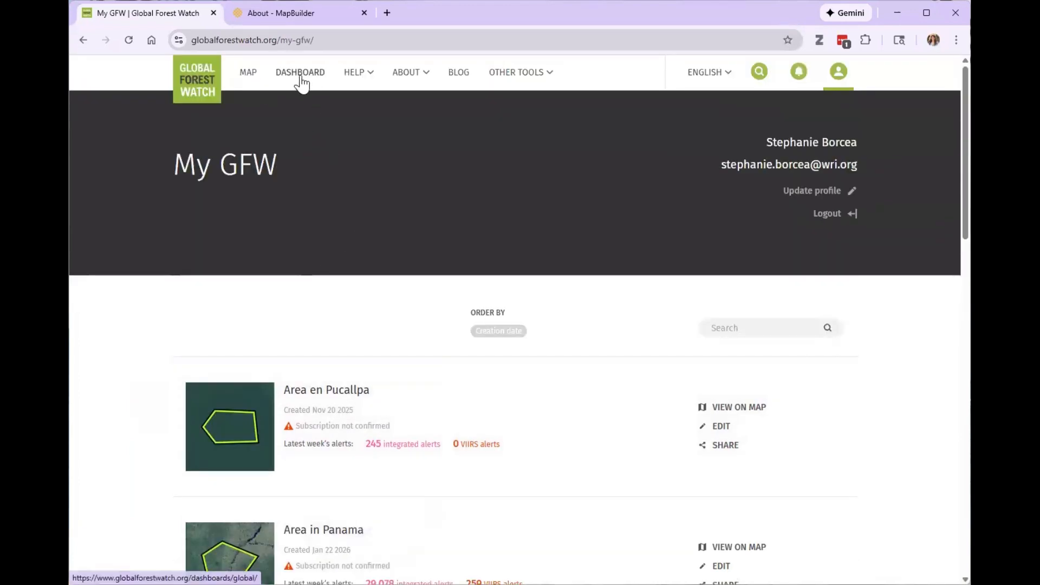
pyautogui.scroll(-6, 450, 209)
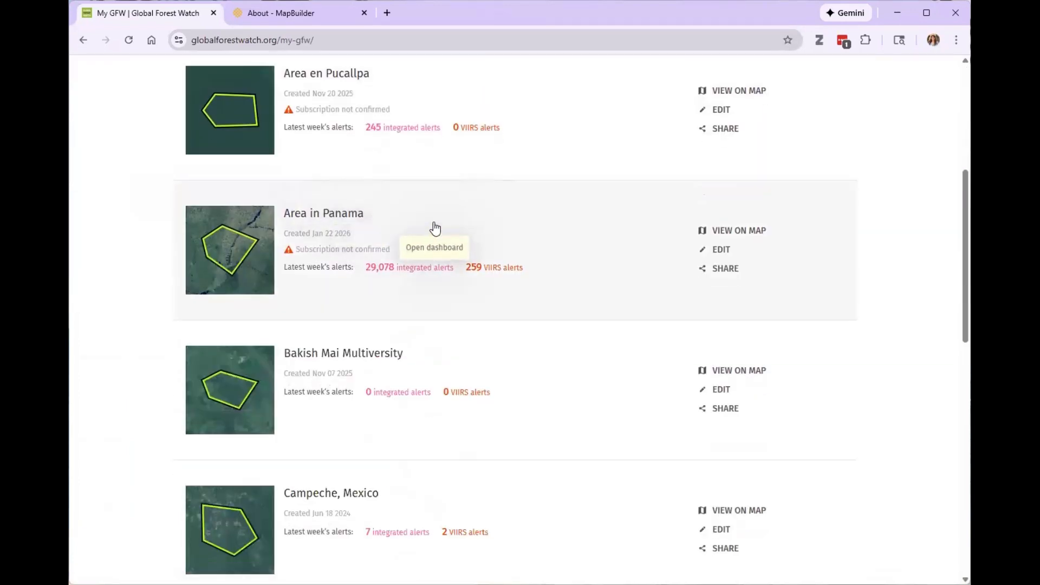
pyautogui.click(454, 268)
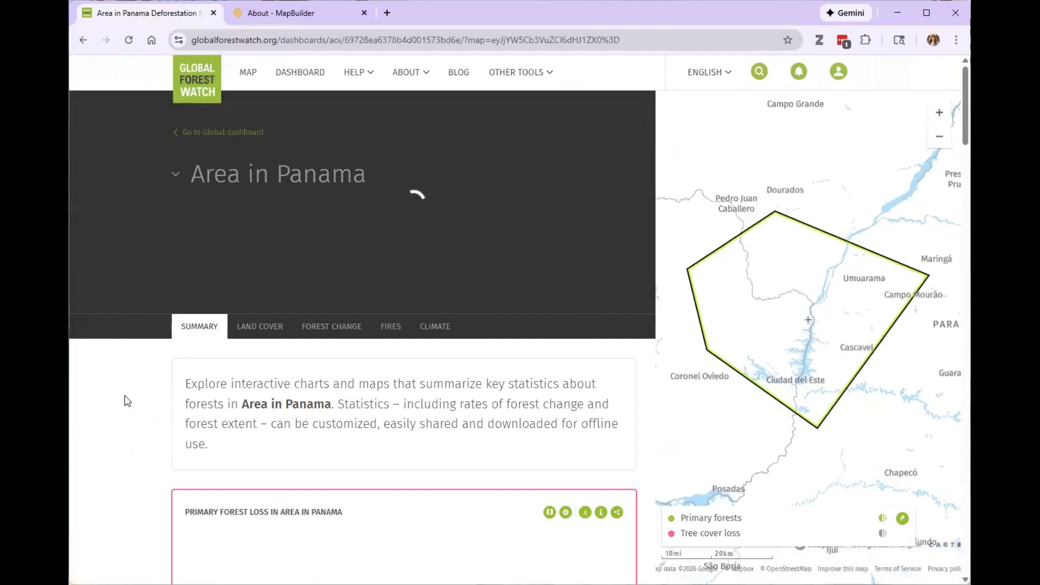
# Set the start year of the primary forest loss widget on the "Area in Panama" dashboard to 2010.
pyautogui.scroll(-3, 128, 386)
pyautogui.scroll(-2, 129, 375)
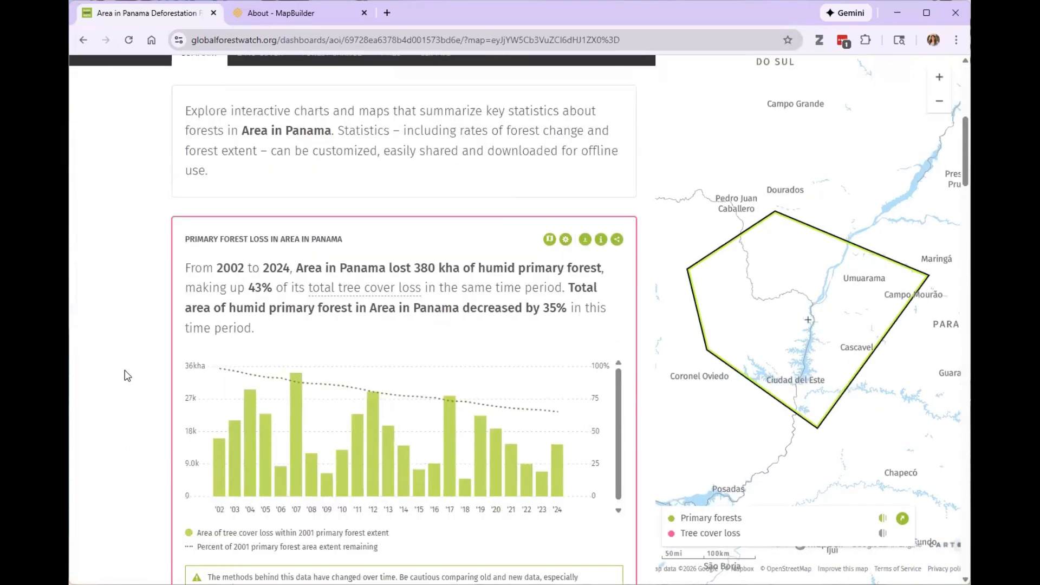
pyautogui.scroll(-1, 126, 368)
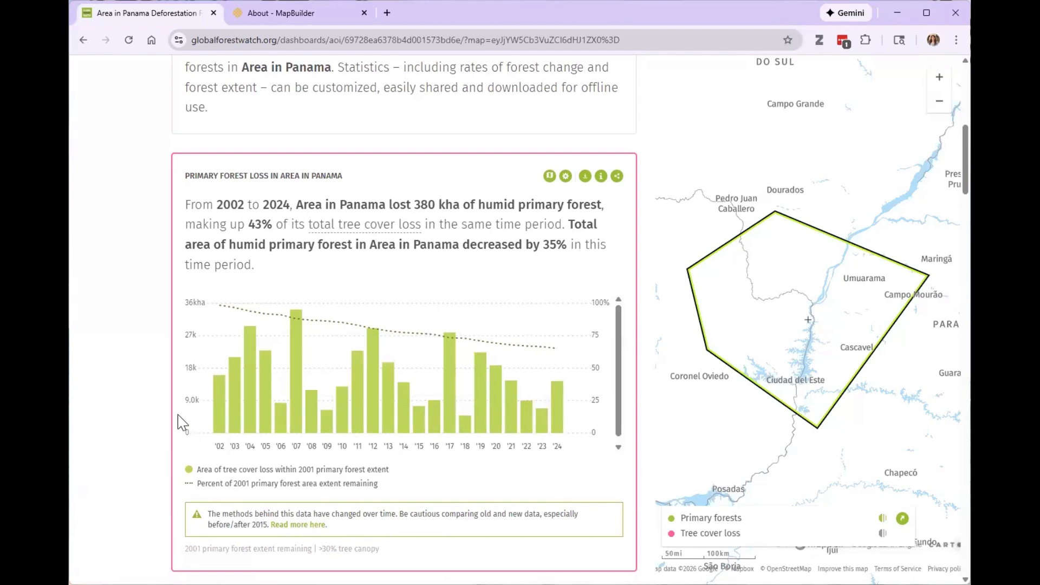
pyautogui.scroll(-3, 542, 303)
pyautogui.scroll(2, 561, 282)
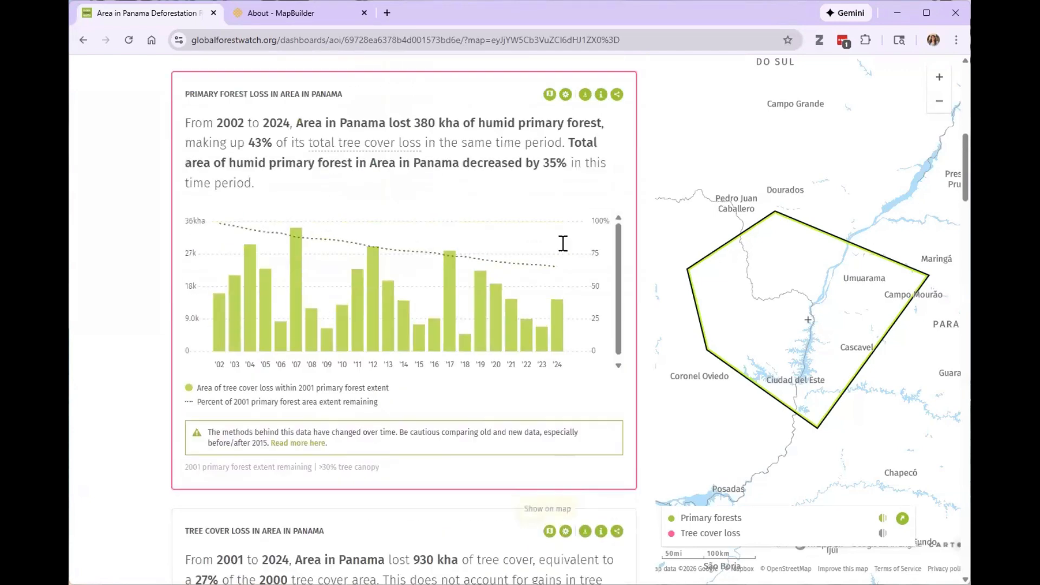
pyautogui.scroll(1, 564, 244)
pyautogui.click(565, 176)
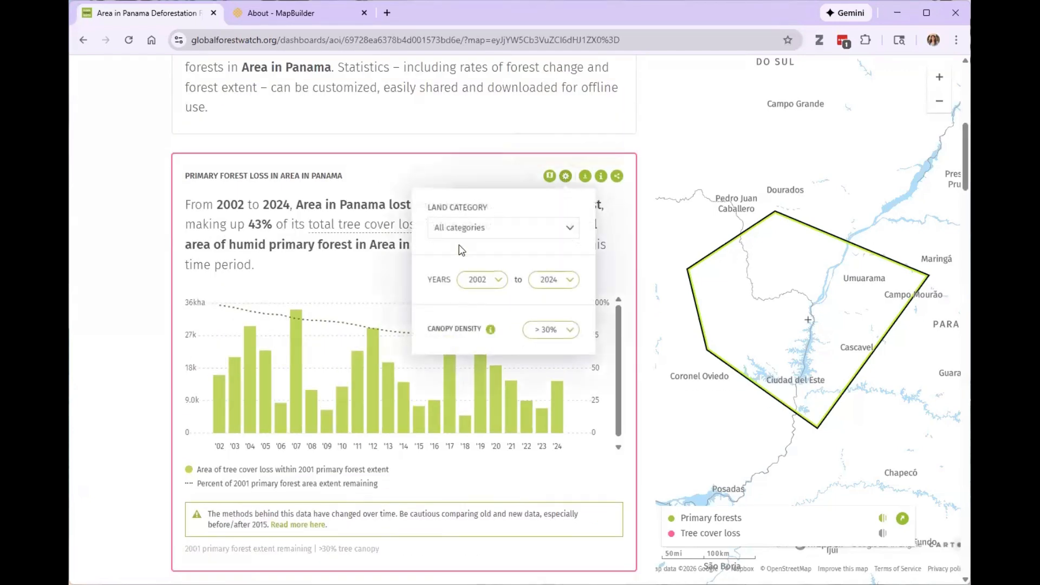
pyautogui.click(503, 289)
pyautogui.click(478, 494)
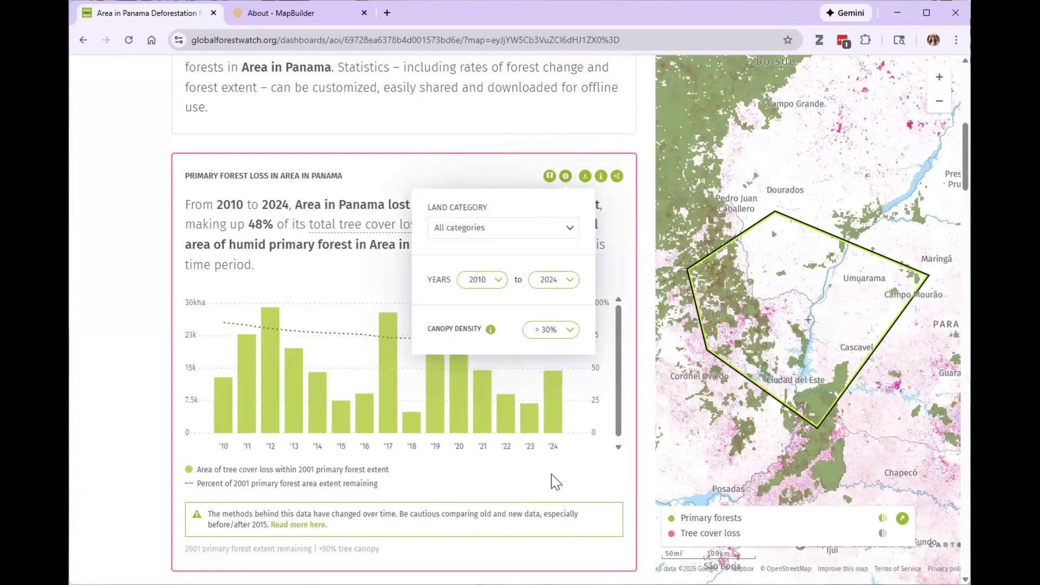
# Set the primary forest loss widget's canopy density to > 50% and close its settings.
pyautogui.click(566, 329)
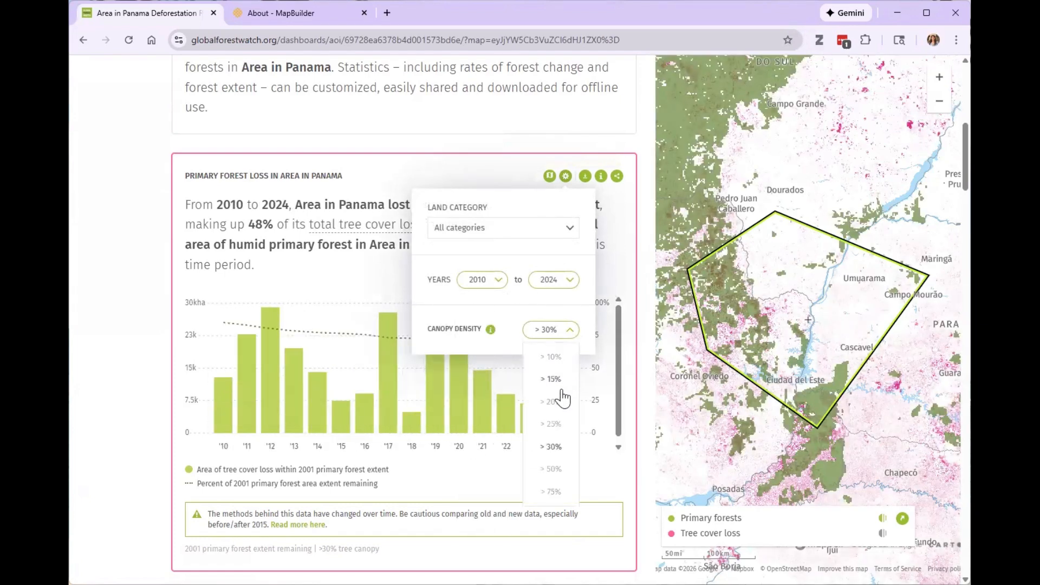
pyautogui.click(553, 469)
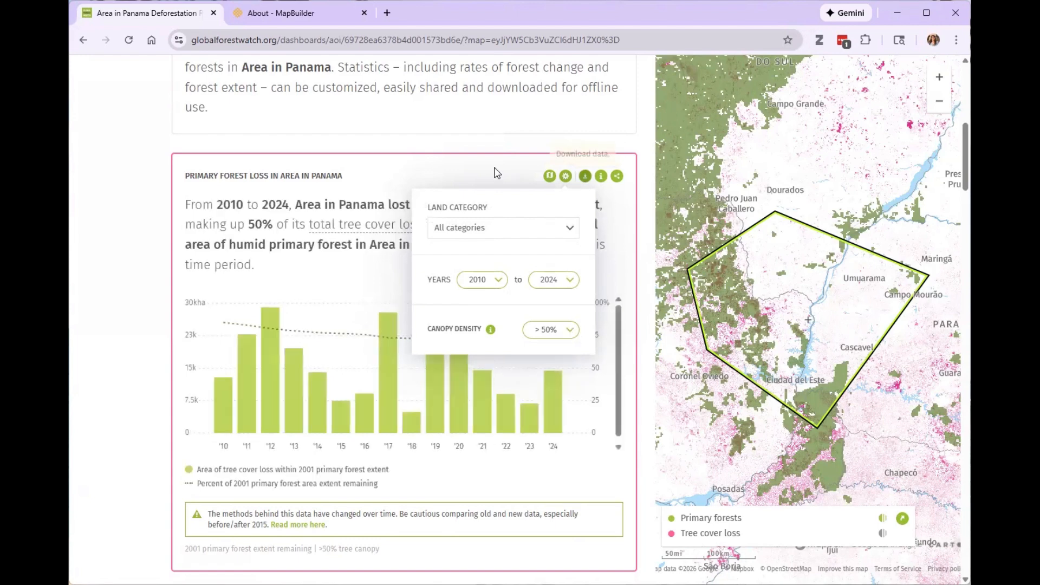
pyautogui.click(335, 271)
pyautogui.click(566, 176)
pyautogui.click(437, 177)
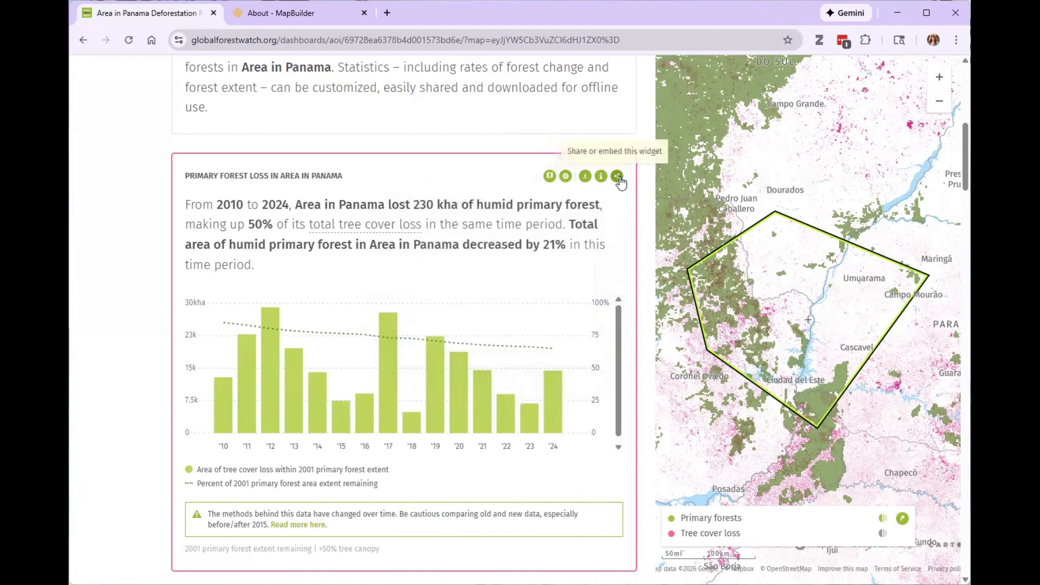
# Glance at the tree cover loss widget and return to the area description at the start of the dashboard.
pyautogui.scroll(-10, 621, 181)
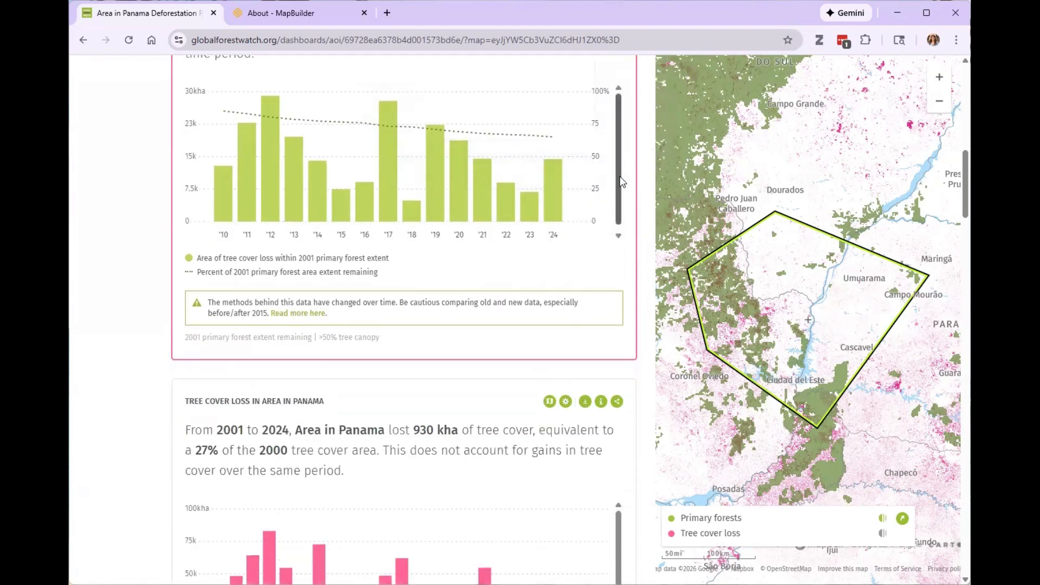
pyautogui.scroll(15, 612, 180)
pyautogui.scroll(3, 610, 181)
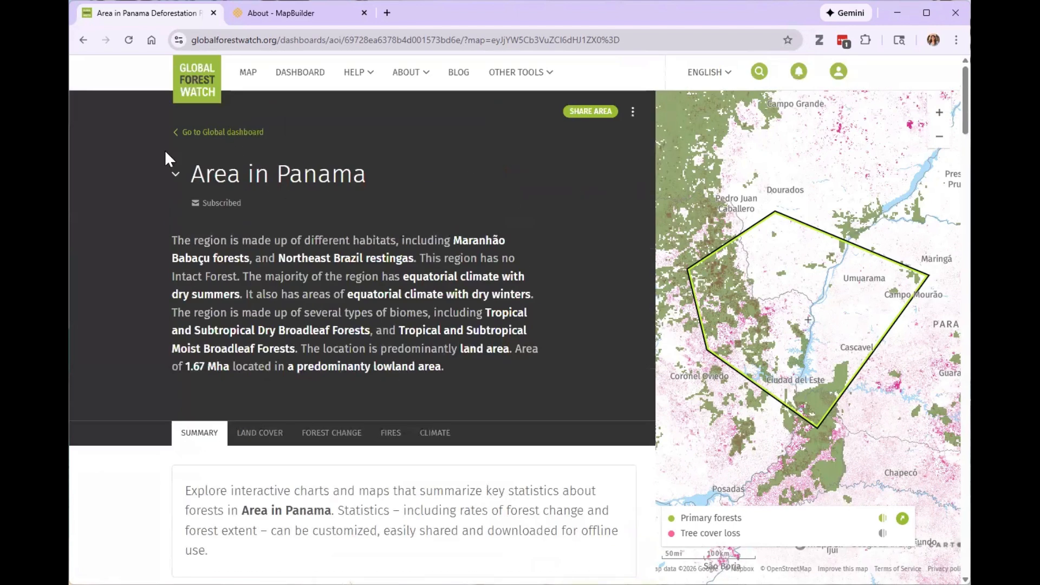